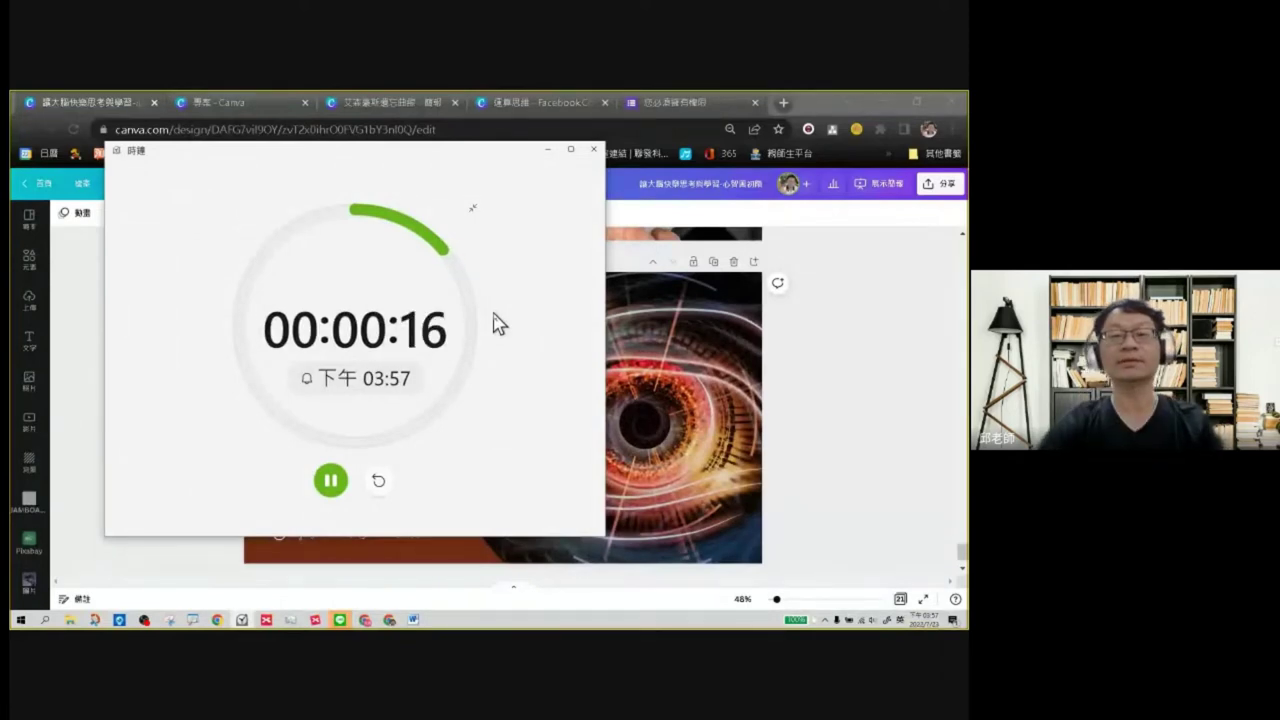
# Clear the timer and browser windows off the desktop and open the Windows display settings.
pyautogui.click(594, 151)
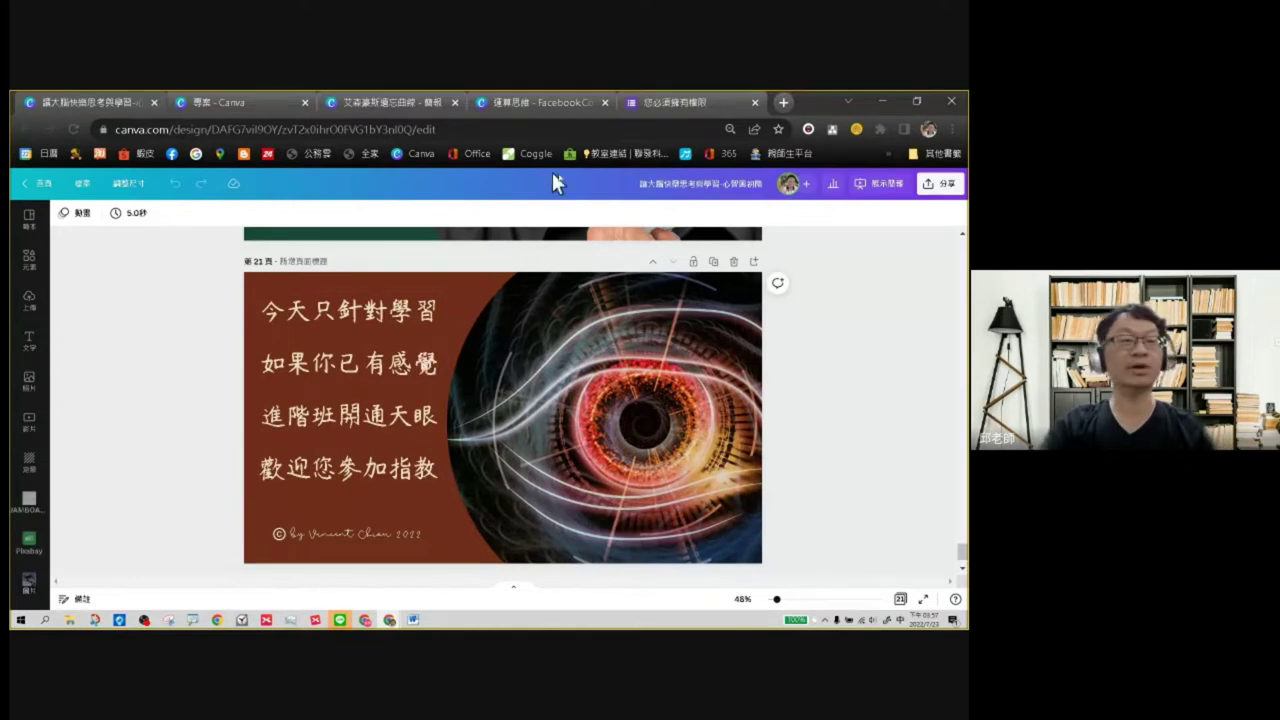
pyautogui.click(882, 101)
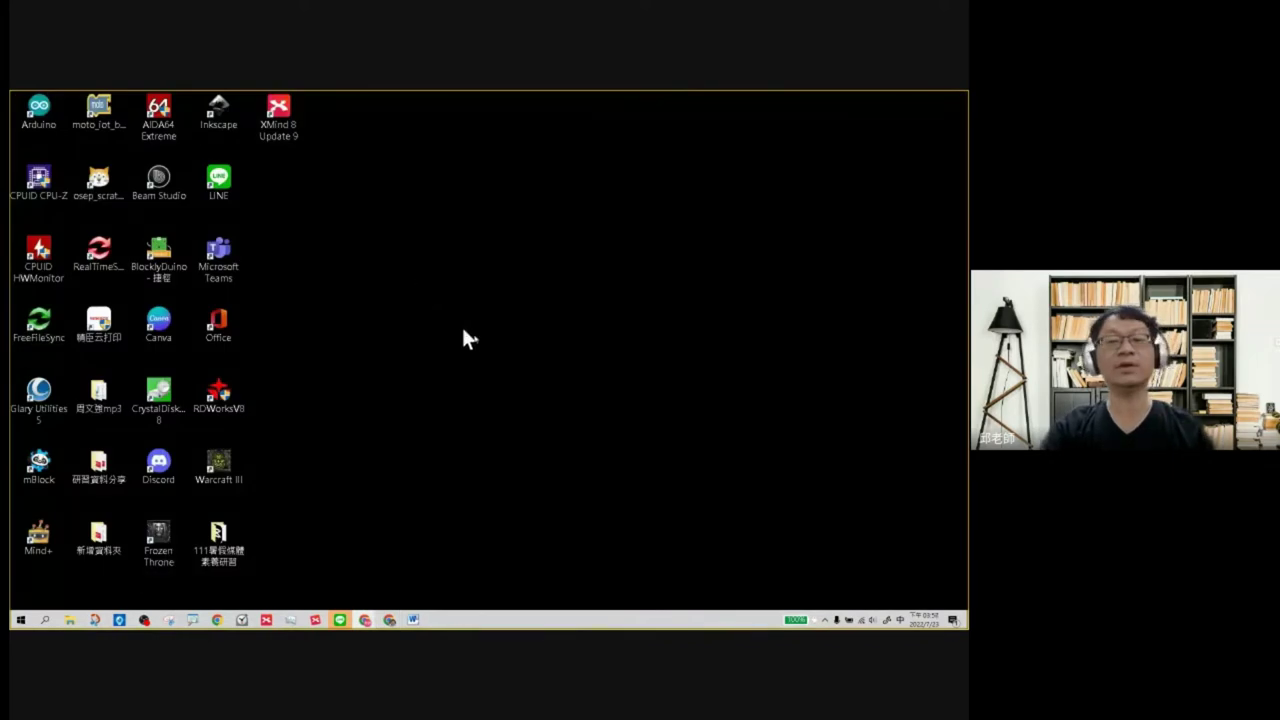
pyautogui.rightClick(484, 249)
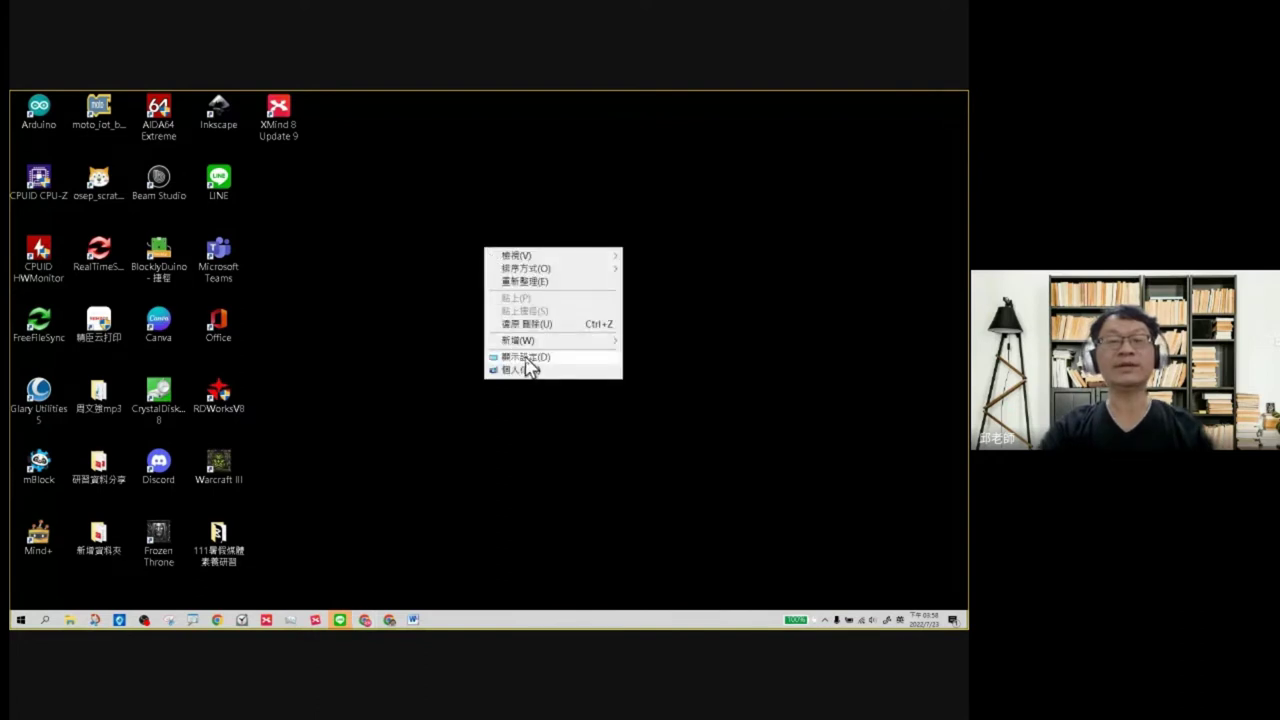
pyautogui.click(525, 360)
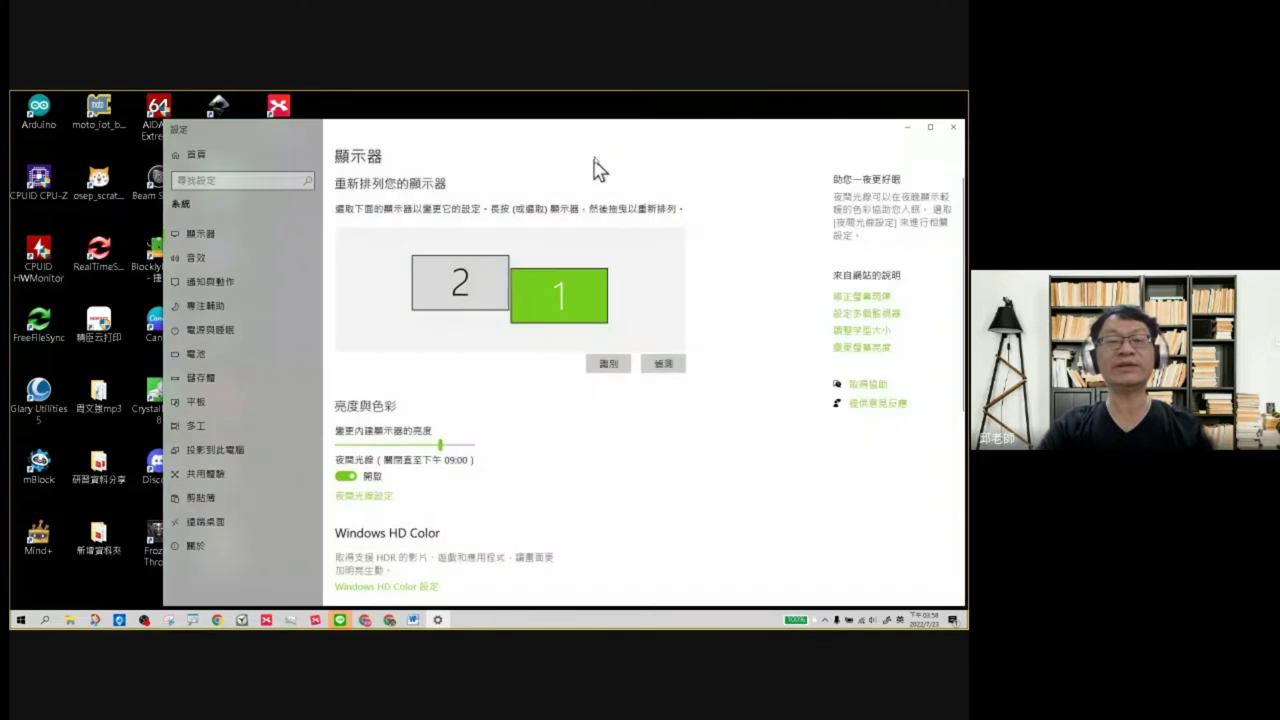
pyautogui.moveTo(594, 137); pyautogui.dragTo(574, 115)
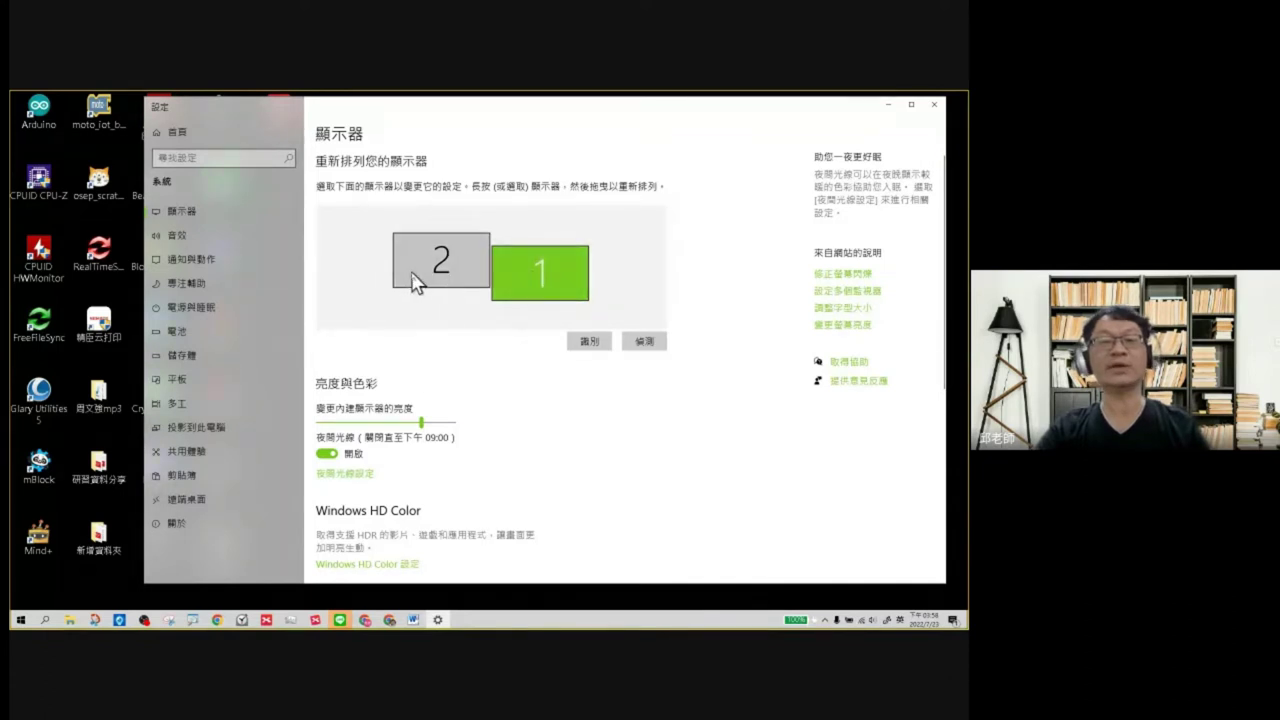
# Try arranging display 2 to the right of display 1, and return it to the left of display 1.
pyautogui.moveTo(433, 258); pyautogui.dragTo(624, 274)
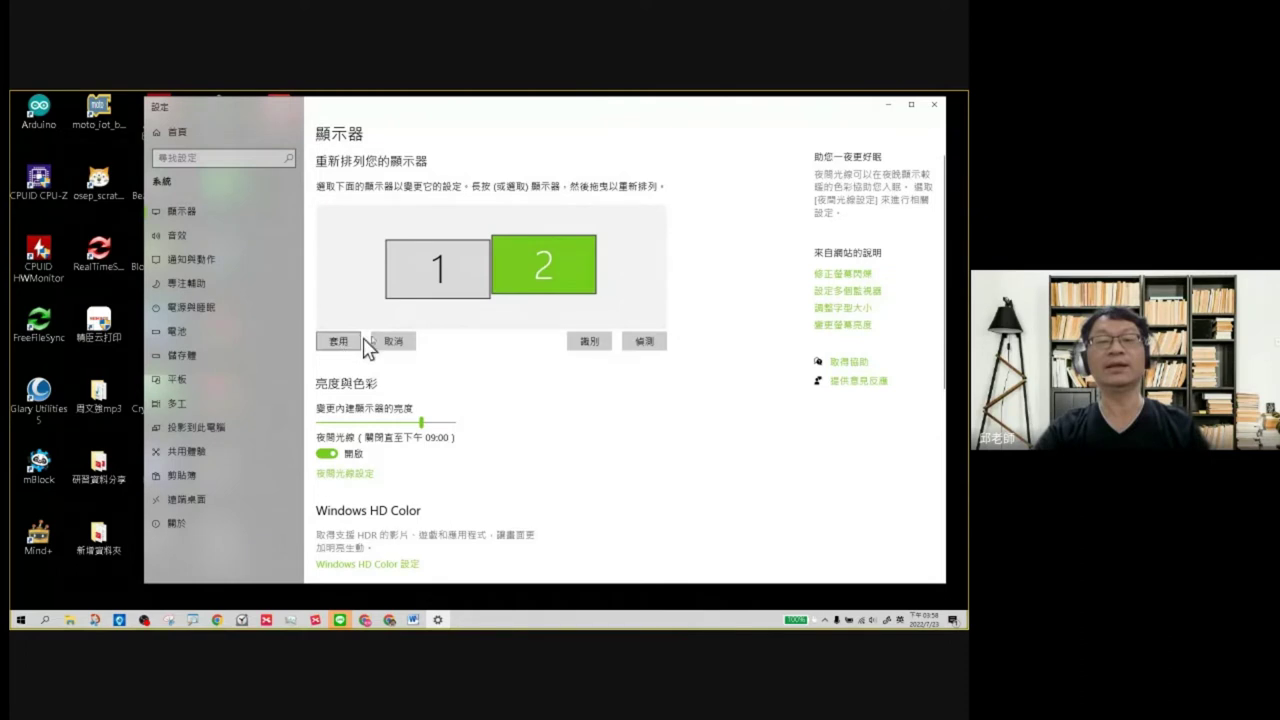
pyautogui.moveTo(555, 257); pyautogui.dragTo(372, 258)
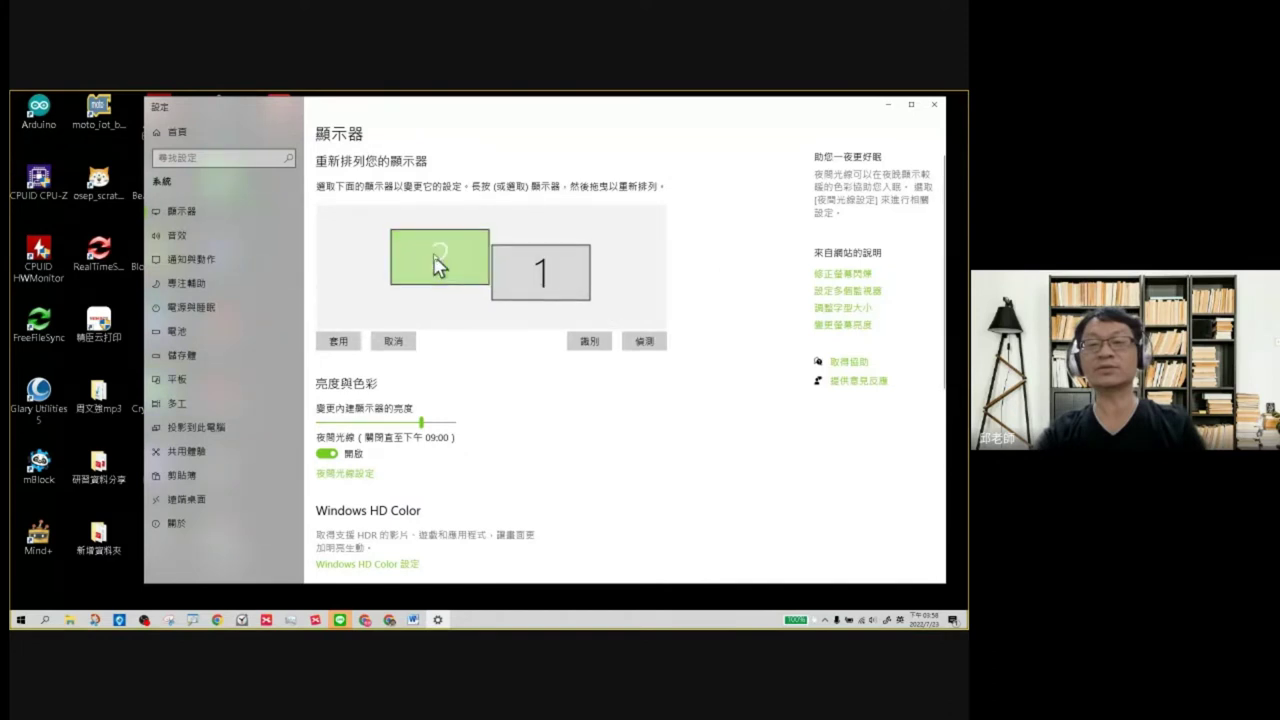
pyautogui.moveTo(434, 263)
pyautogui.mouseDown()
pyautogui.moveTo(598, 283)
pyautogui.moveTo(471, 257)
pyautogui.moveTo(439, 265)
pyautogui.mouseUp()
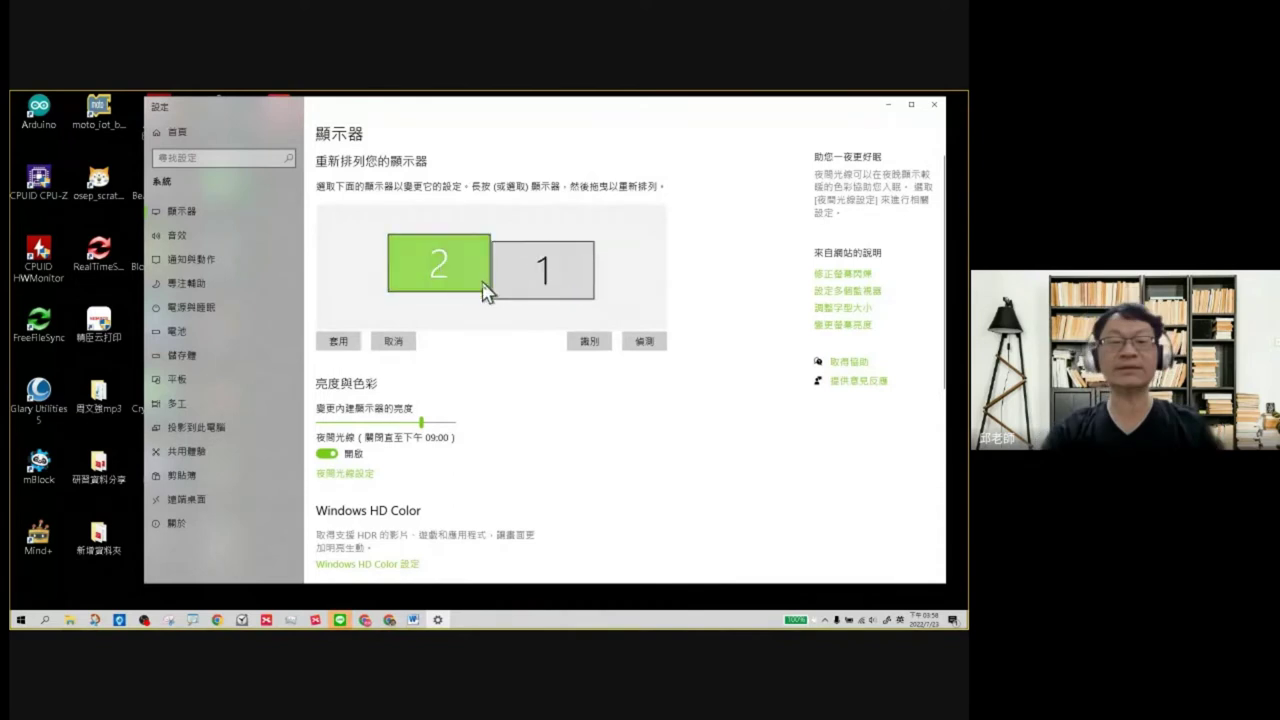
pyautogui.click(339, 341)
# Examine the scale, resolution and multiple-display settings of display 2 and display 1, including the resolutions available for display 1.
pyautogui.scroll(-3, 500, 372)
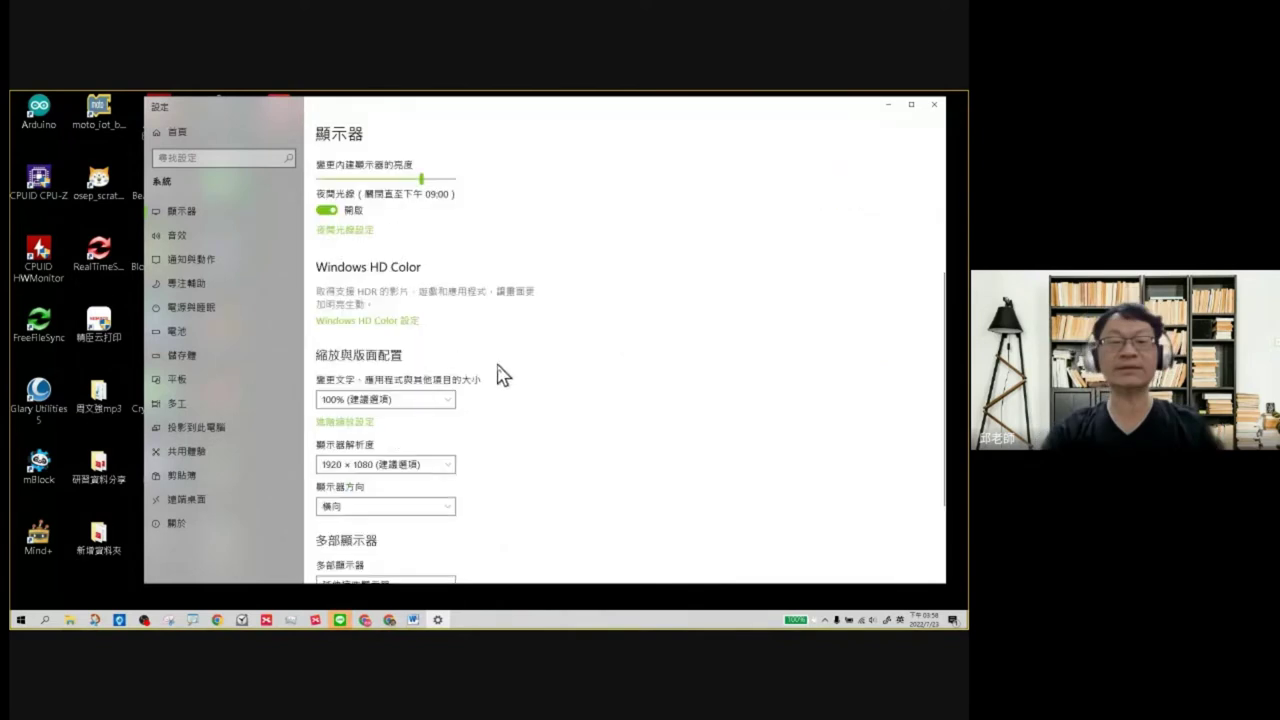
pyautogui.scroll(-1, 470, 440)
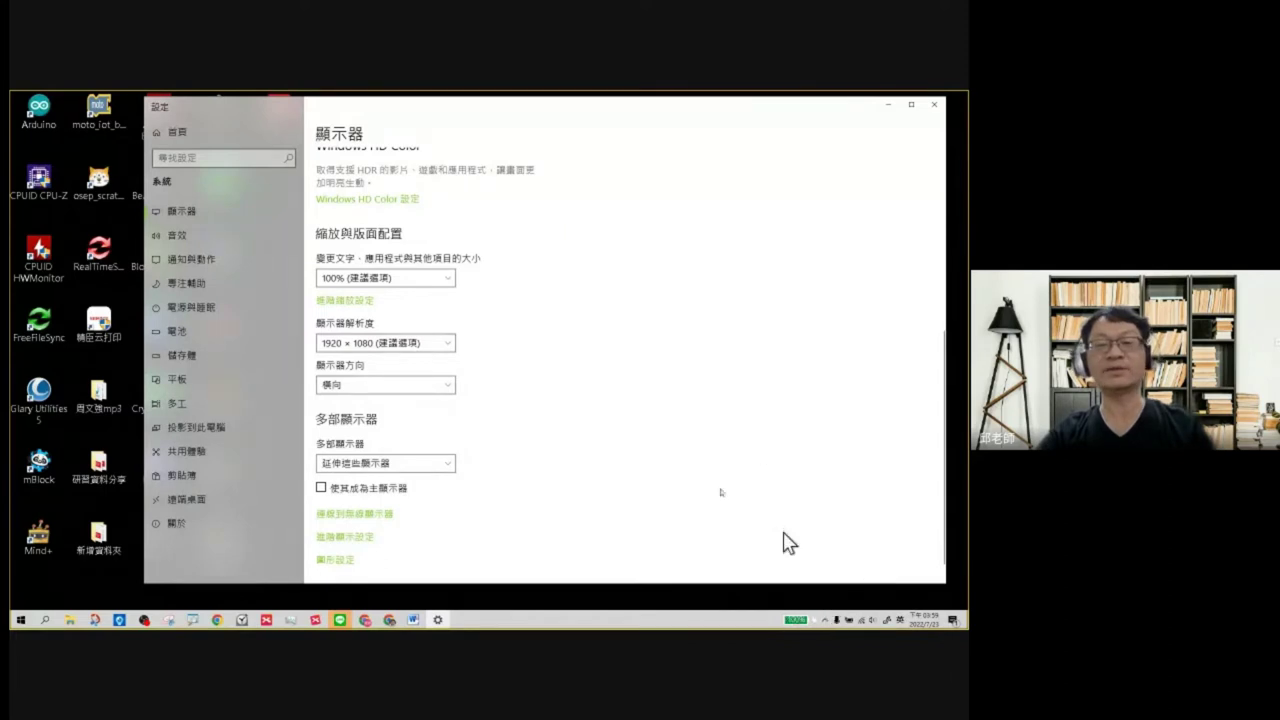
pyautogui.scroll(5, 730, 450)
pyautogui.click(564, 278)
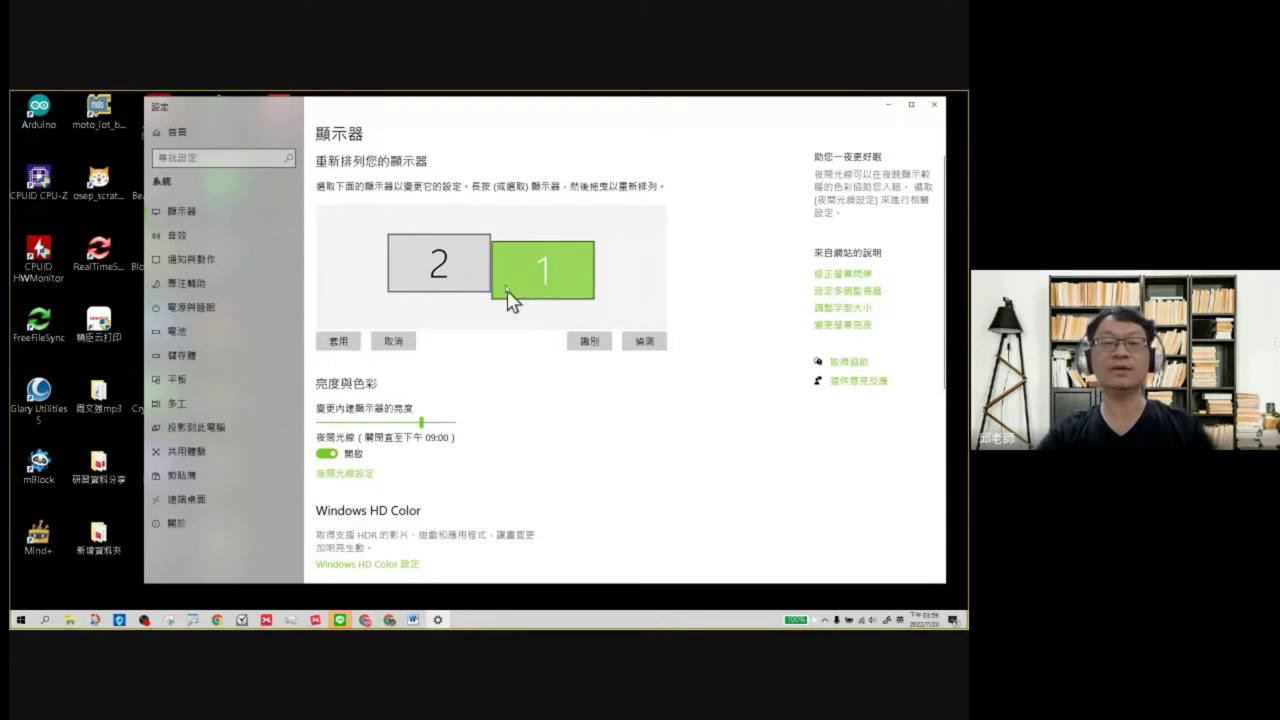
pyautogui.scroll(-5, 523, 363)
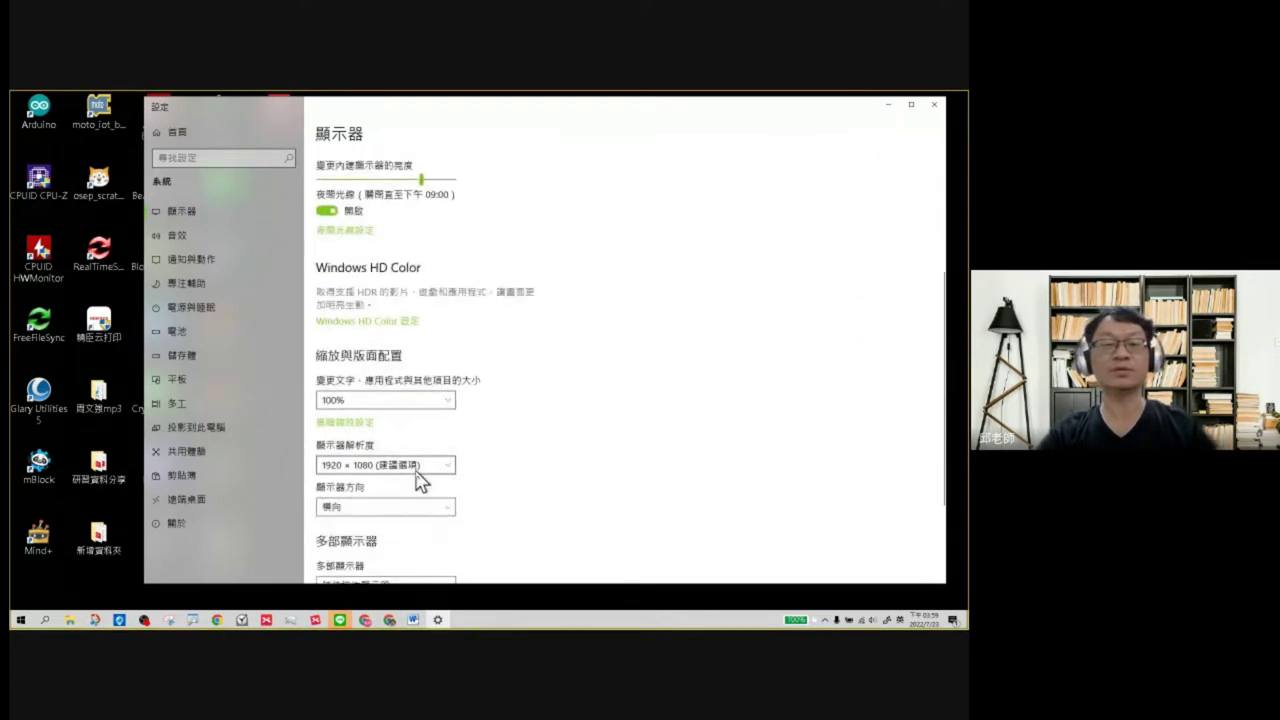
pyautogui.click(418, 467)
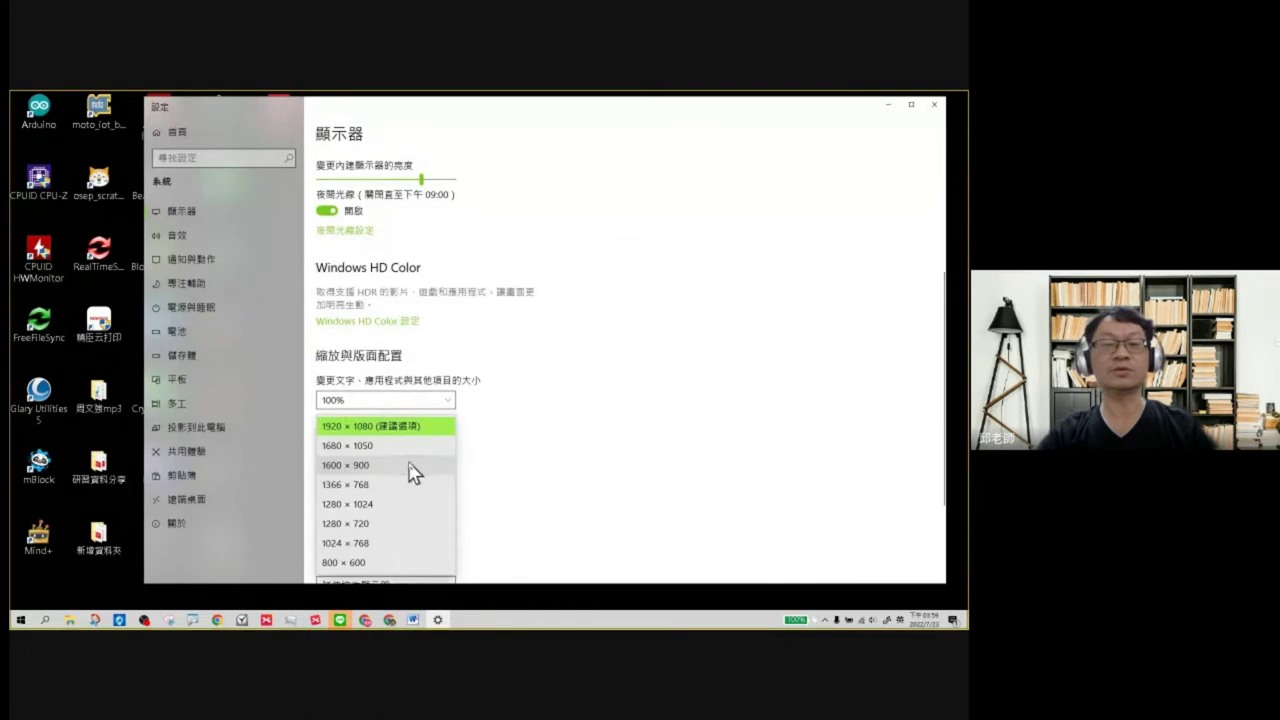
pyautogui.click(508, 442)
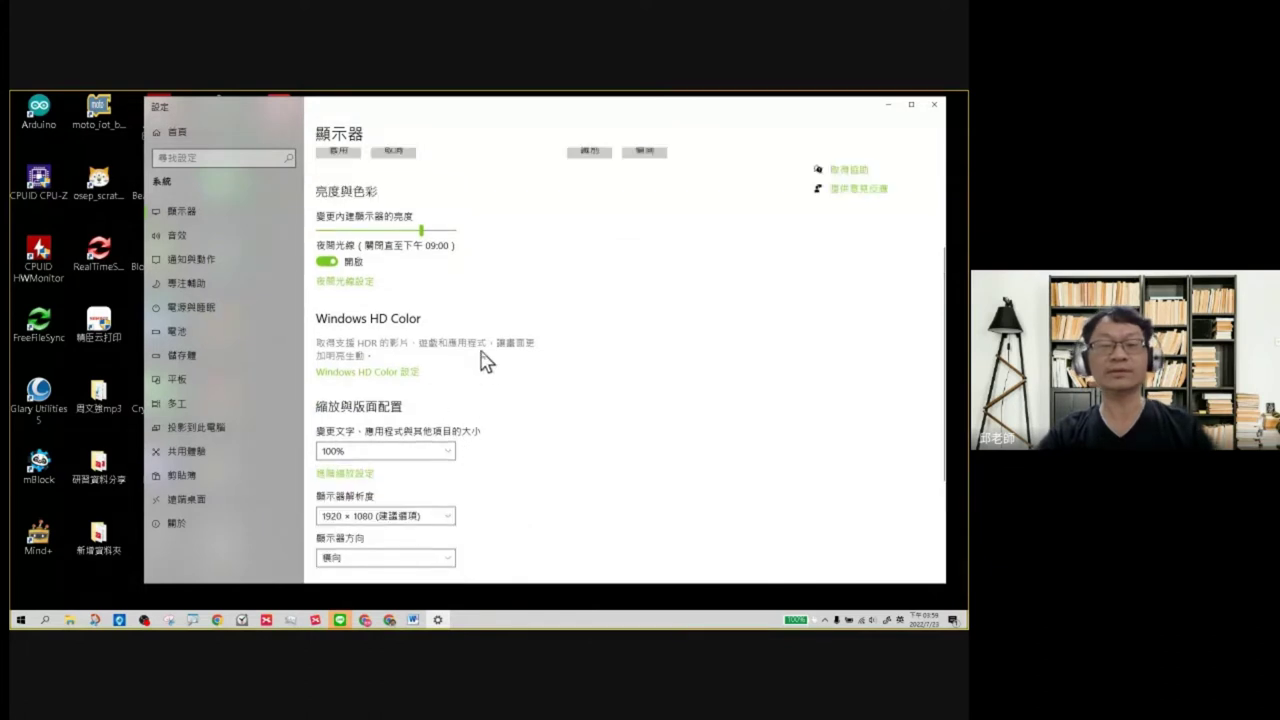
pyautogui.scroll(5, 485, 358)
pyautogui.scroll(-5, 572, 424)
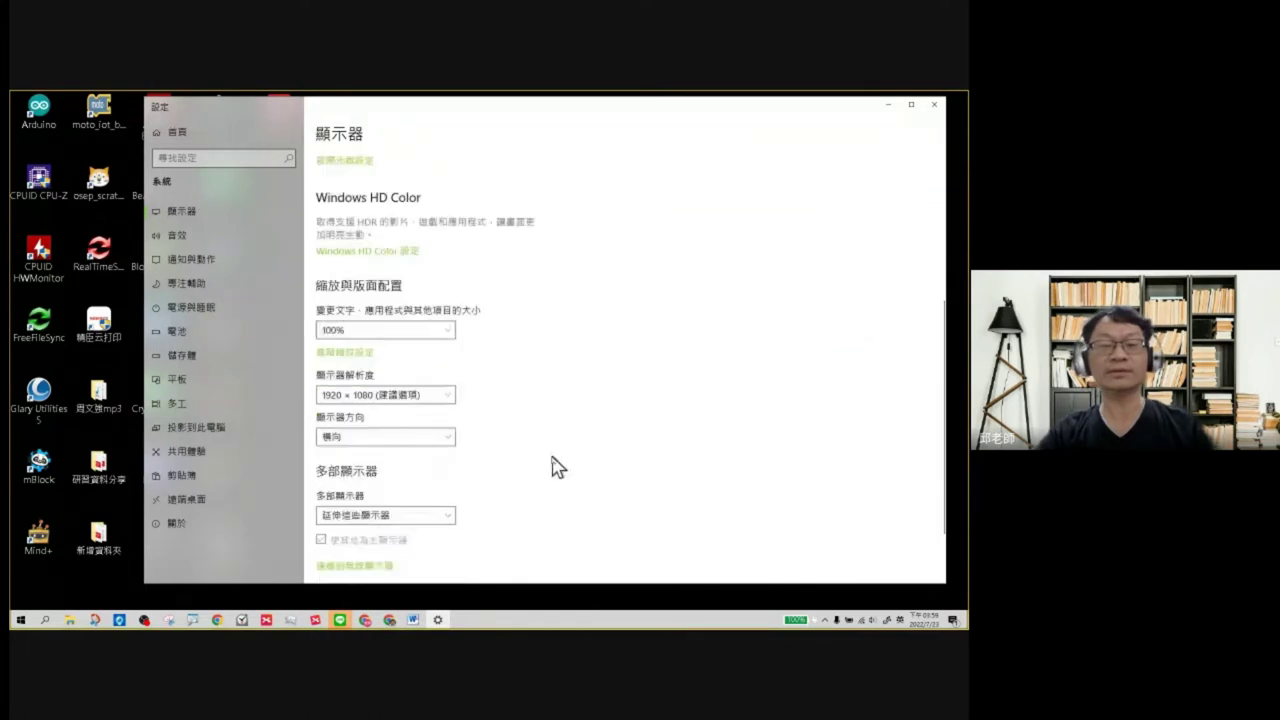
# Review the multiple-display modes, keeping 延伸這些顯示器 selected, and close the display settings.
pyautogui.click(452, 466)
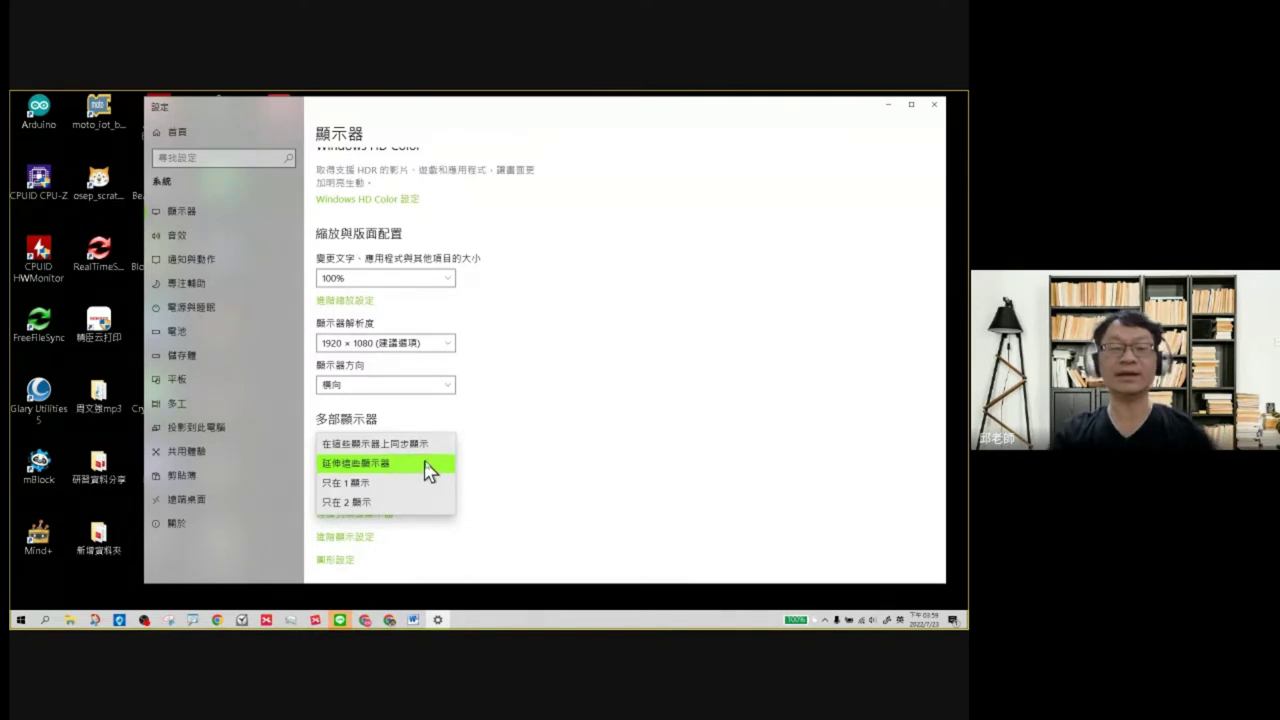
pyautogui.click(432, 466)
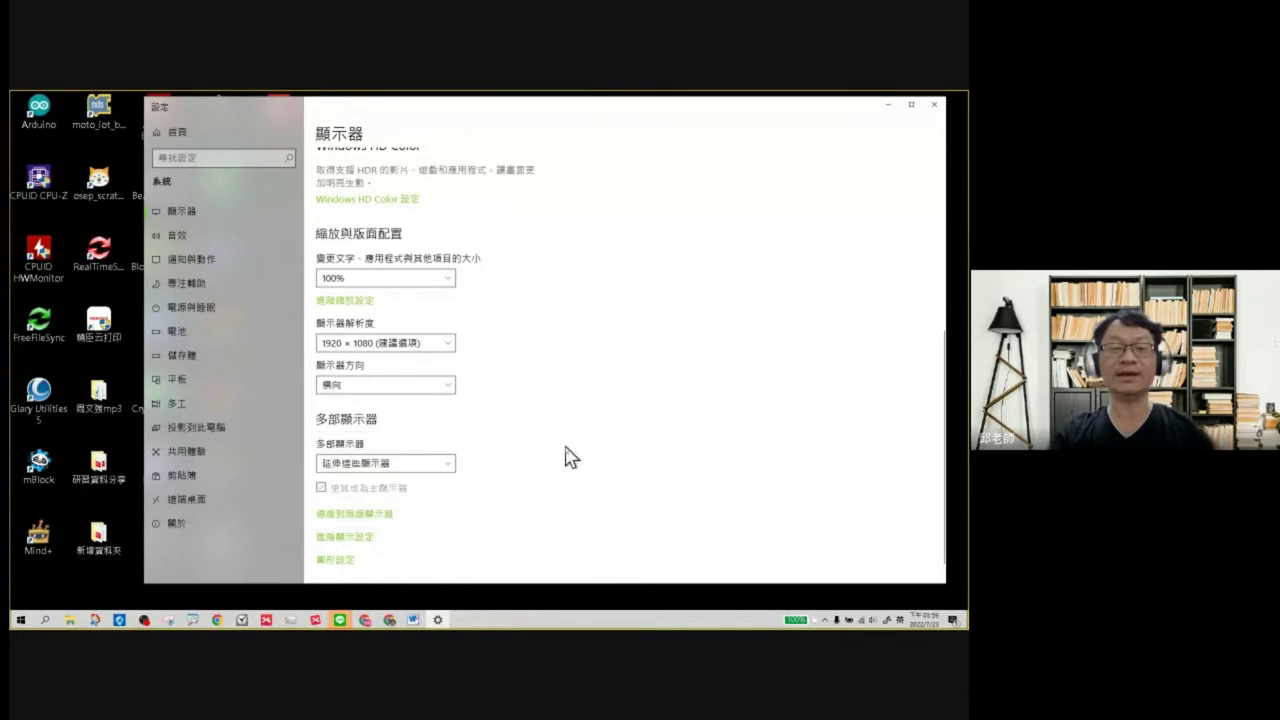
pyautogui.click(445, 472)
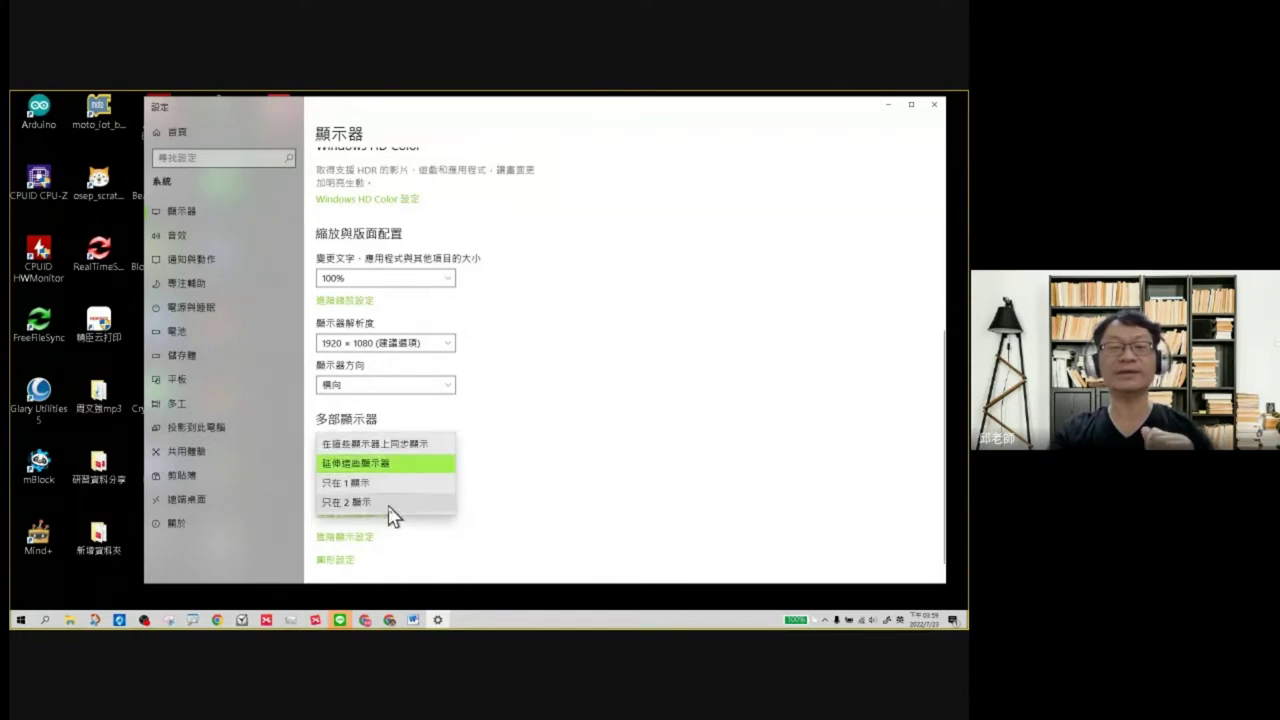
pyautogui.click(565, 504)
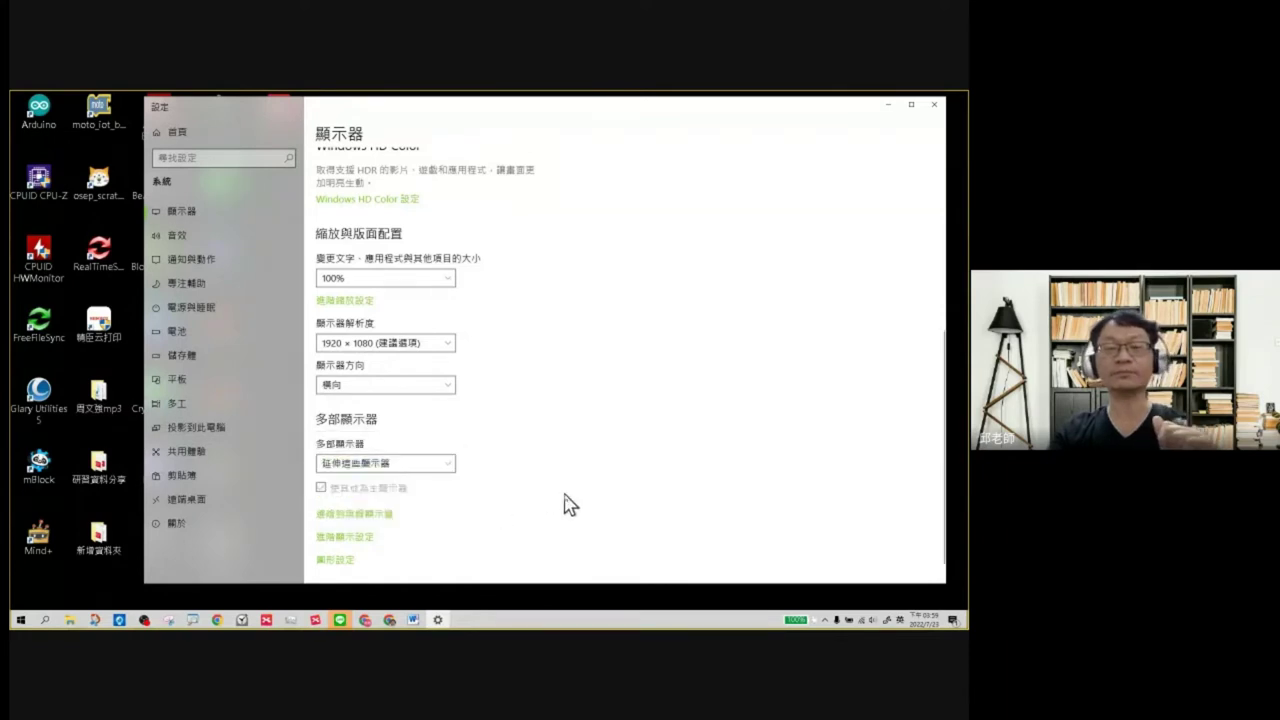
pyautogui.scroll(5, 490, 490)
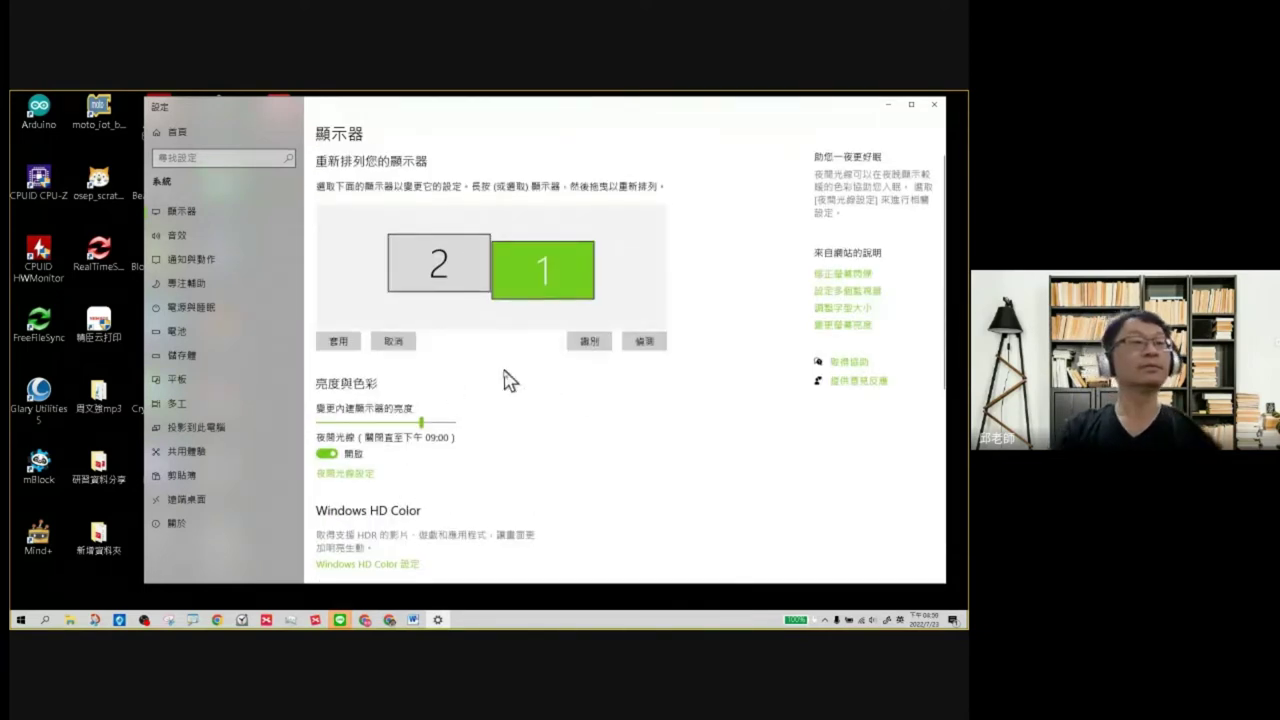
pyautogui.scroll(-5, 509, 400)
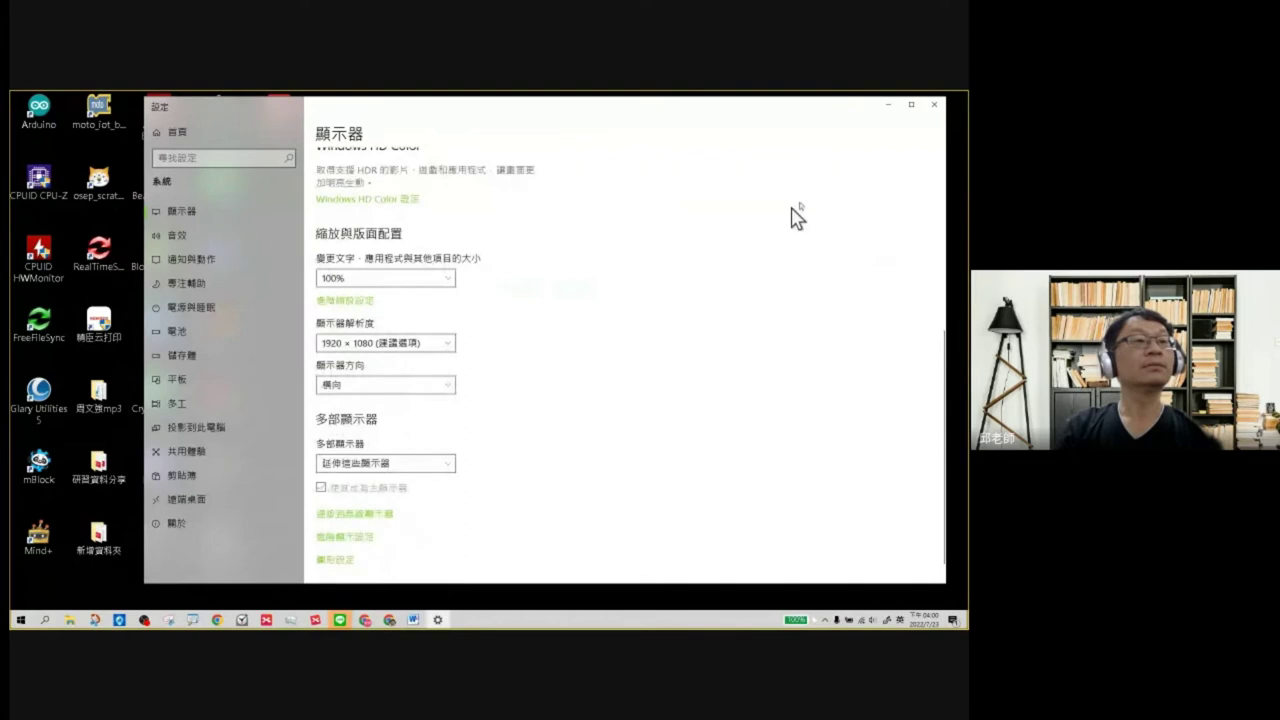
pyautogui.click(934, 104)
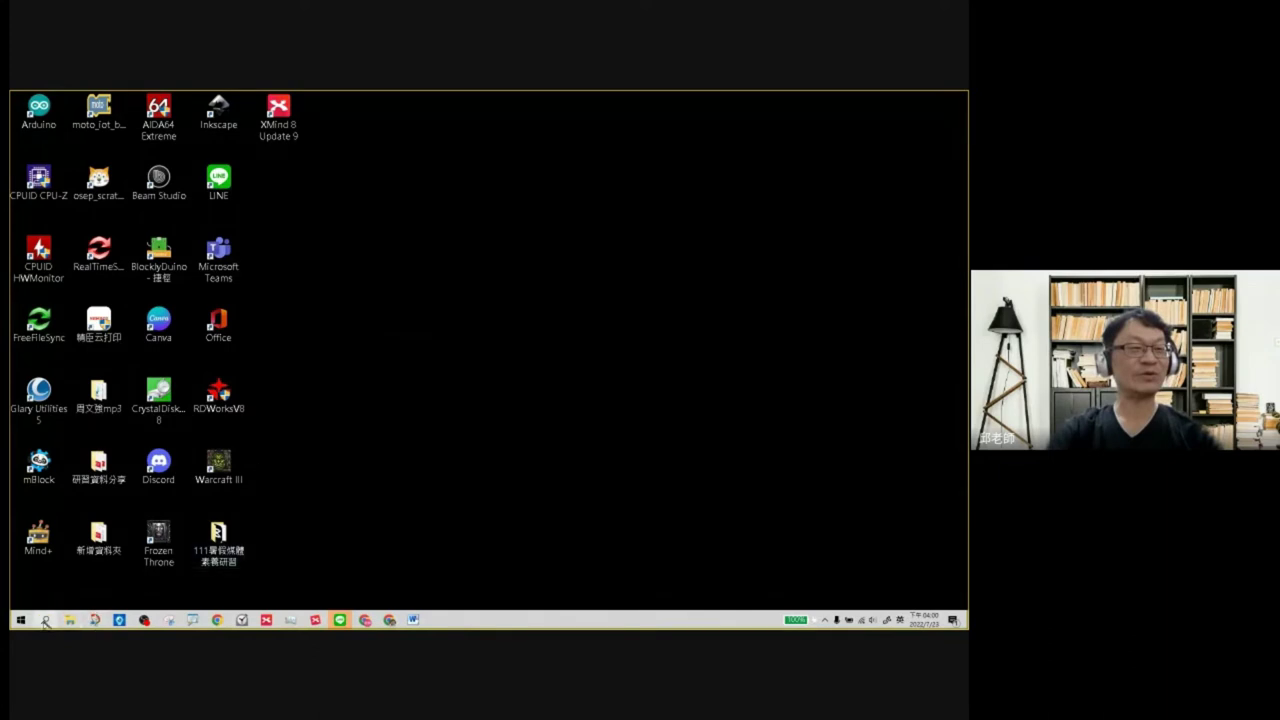
# Search Windows for 時 and check the pinning options of the 時鐘 app.
pyautogui.click(45, 621)
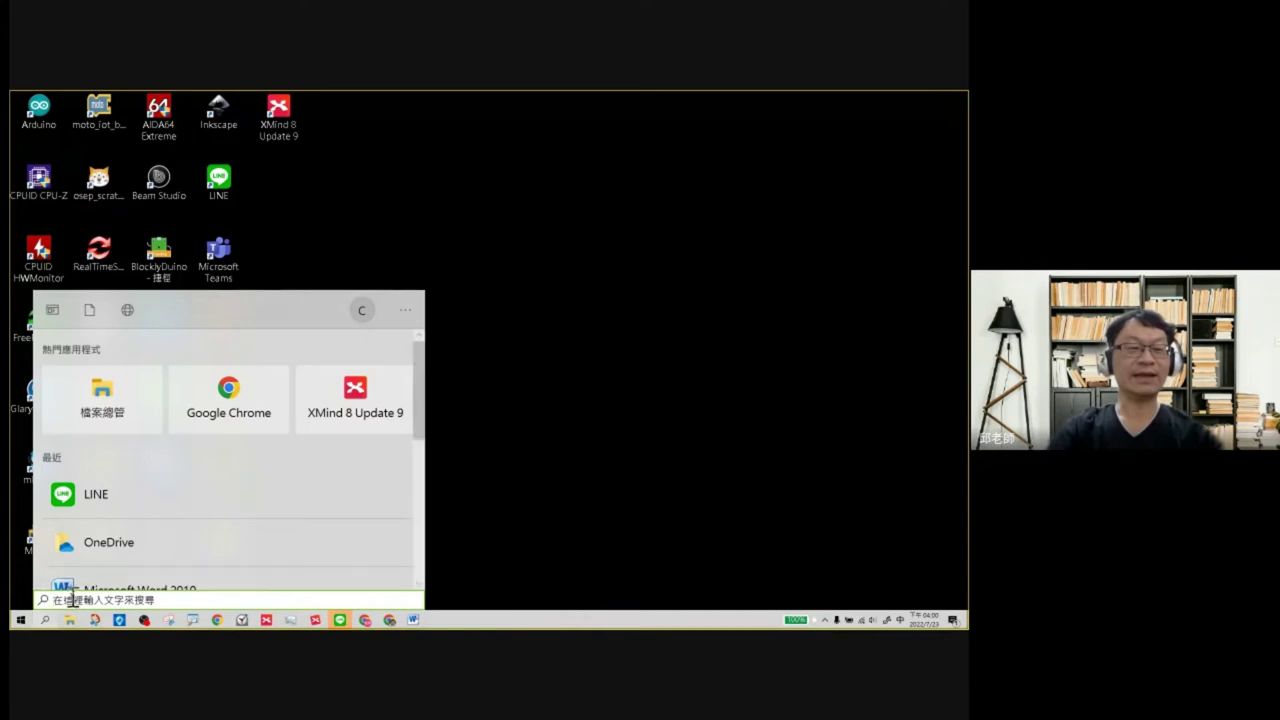
pyautogui.write('時')
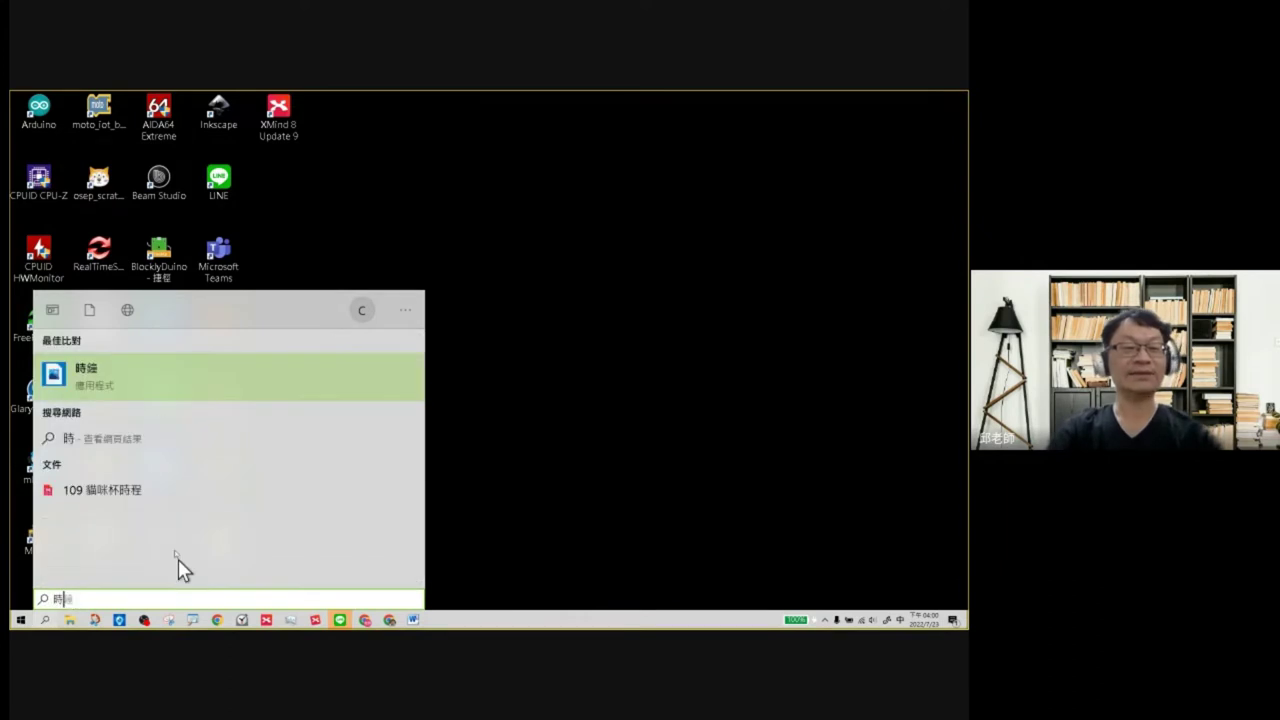
pyautogui.rightClick(141, 374)
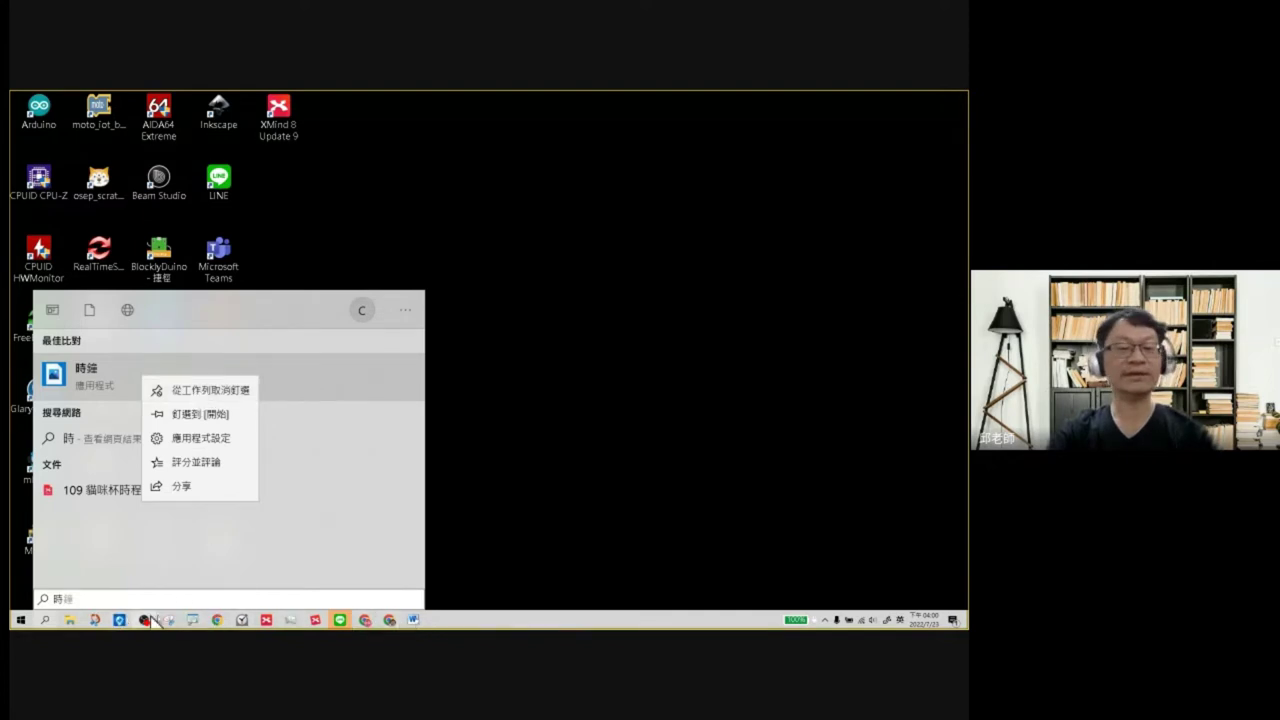
pyautogui.press('Escape')
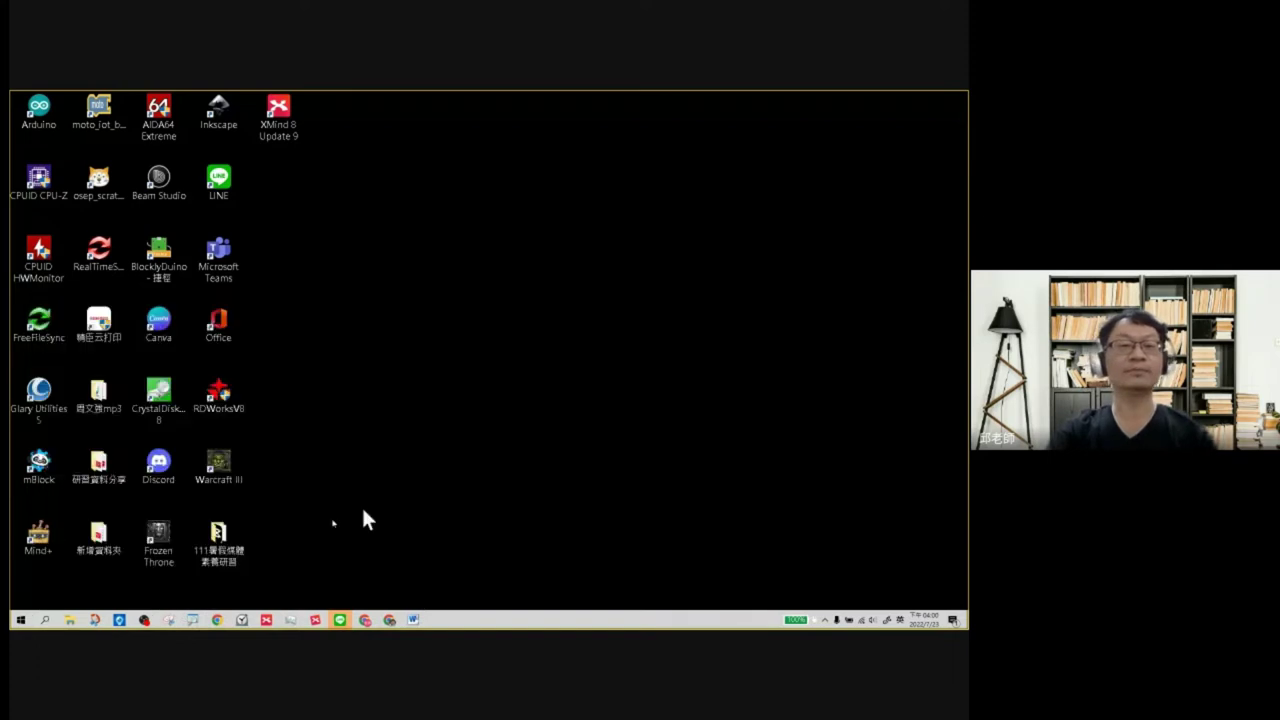
# Open the 時鐘 app from the taskbar and add a new timer of 1 minute 3 seconds.
pyautogui.click(242, 620)
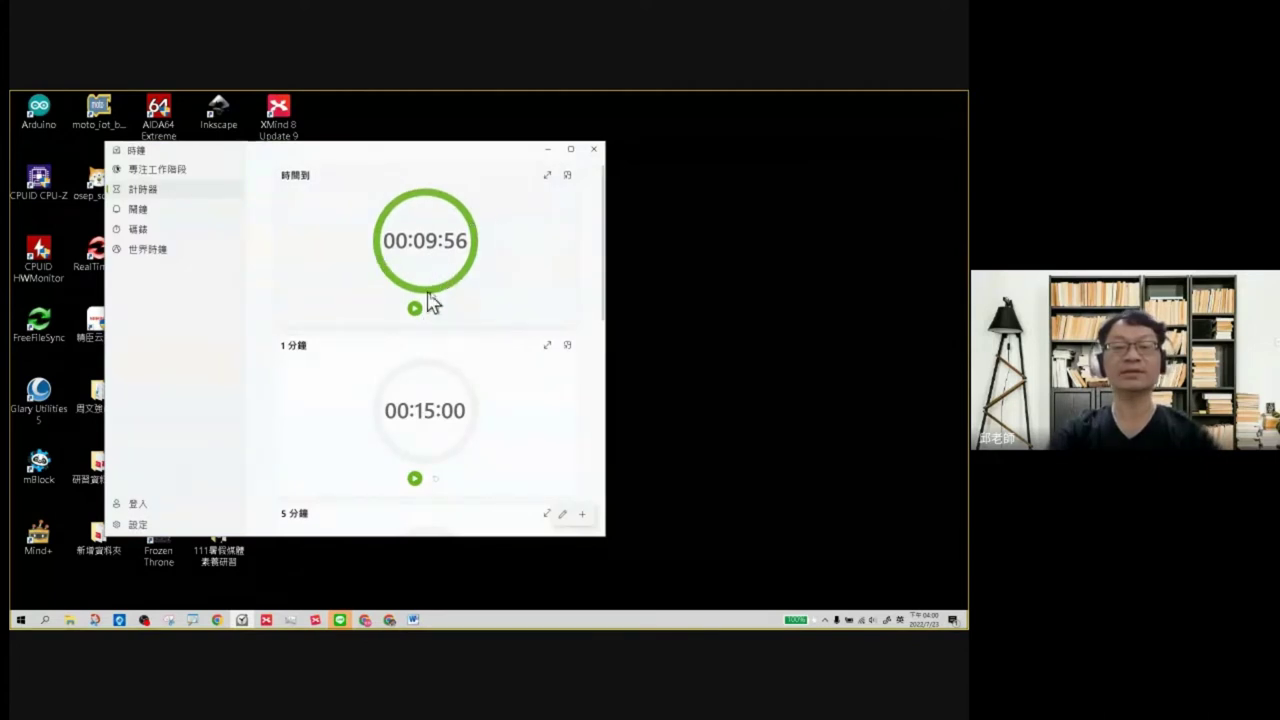
pyautogui.click(583, 520)
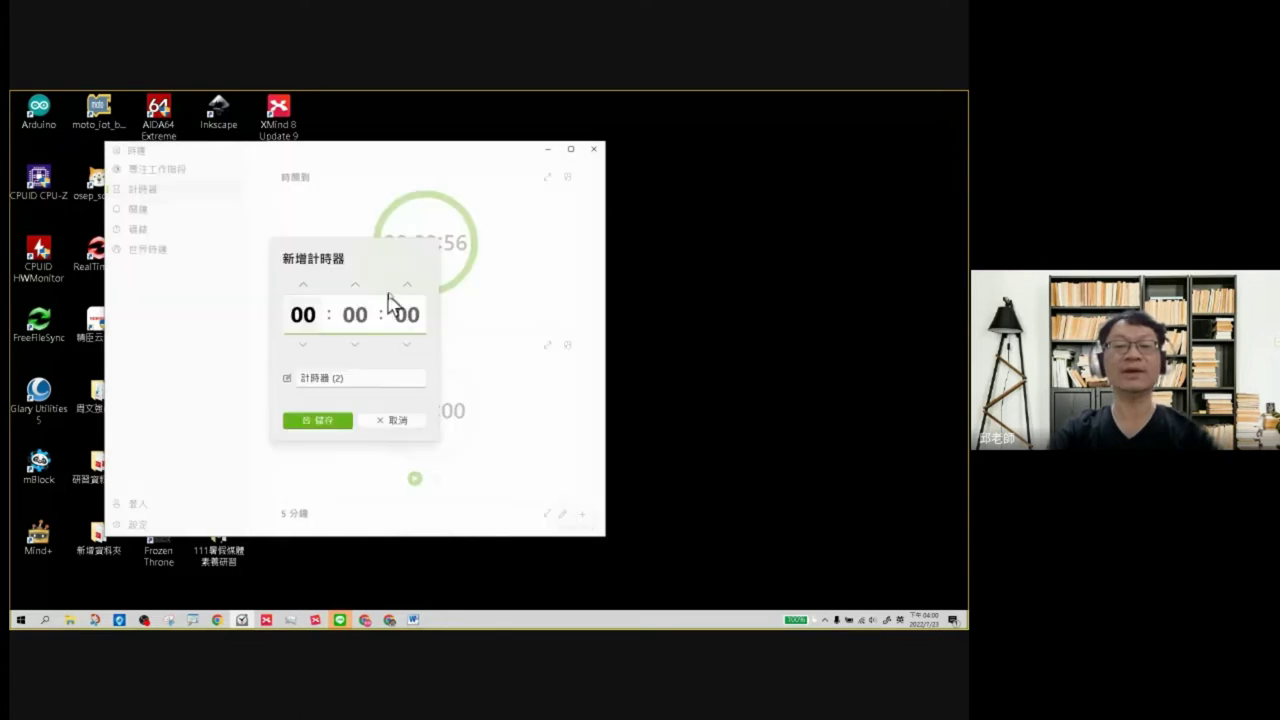
pyautogui.click(407, 287)
pyautogui.click(407, 287)
pyautogui.click(407, 287)
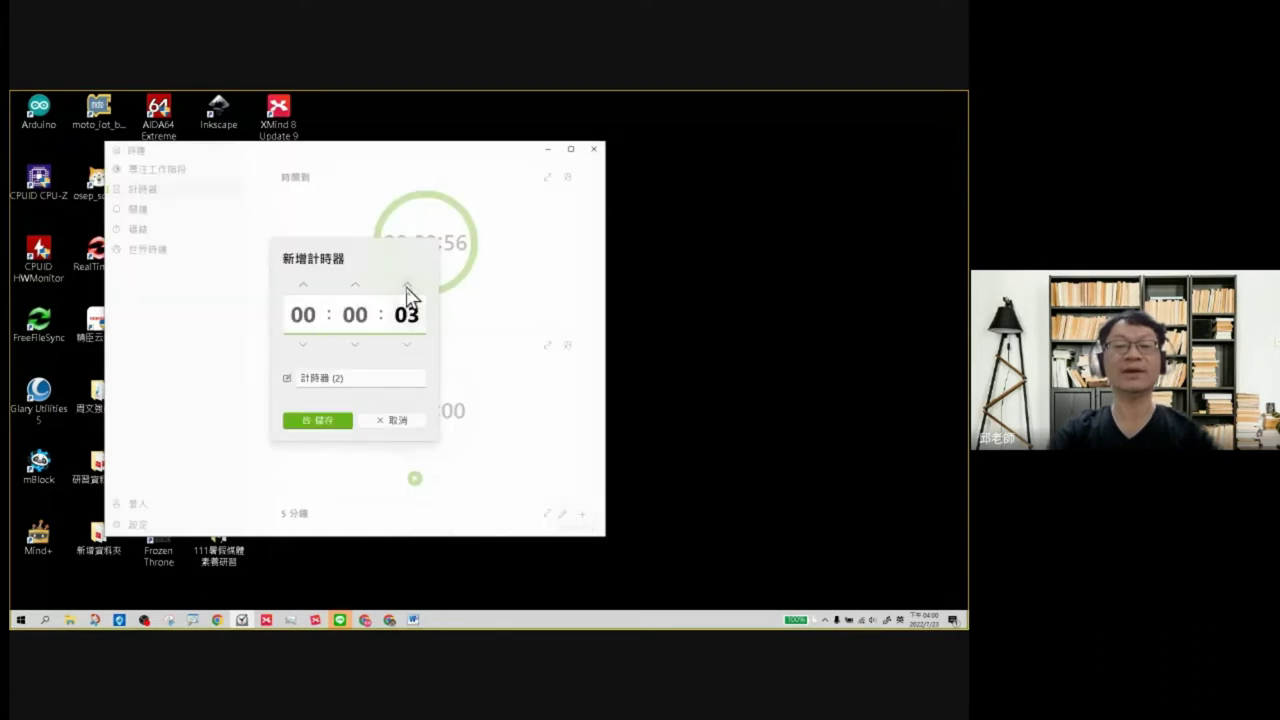
pyautogui.click(355, 286)
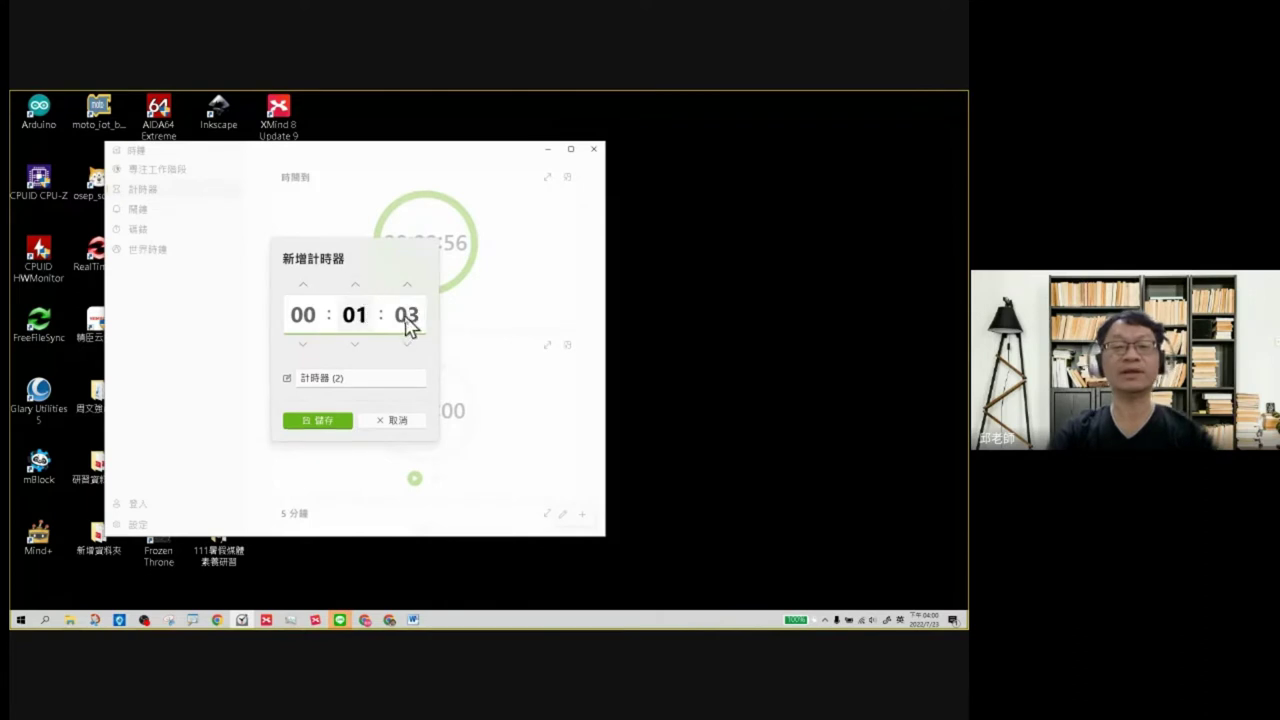
pyautogui.click(328, 424)
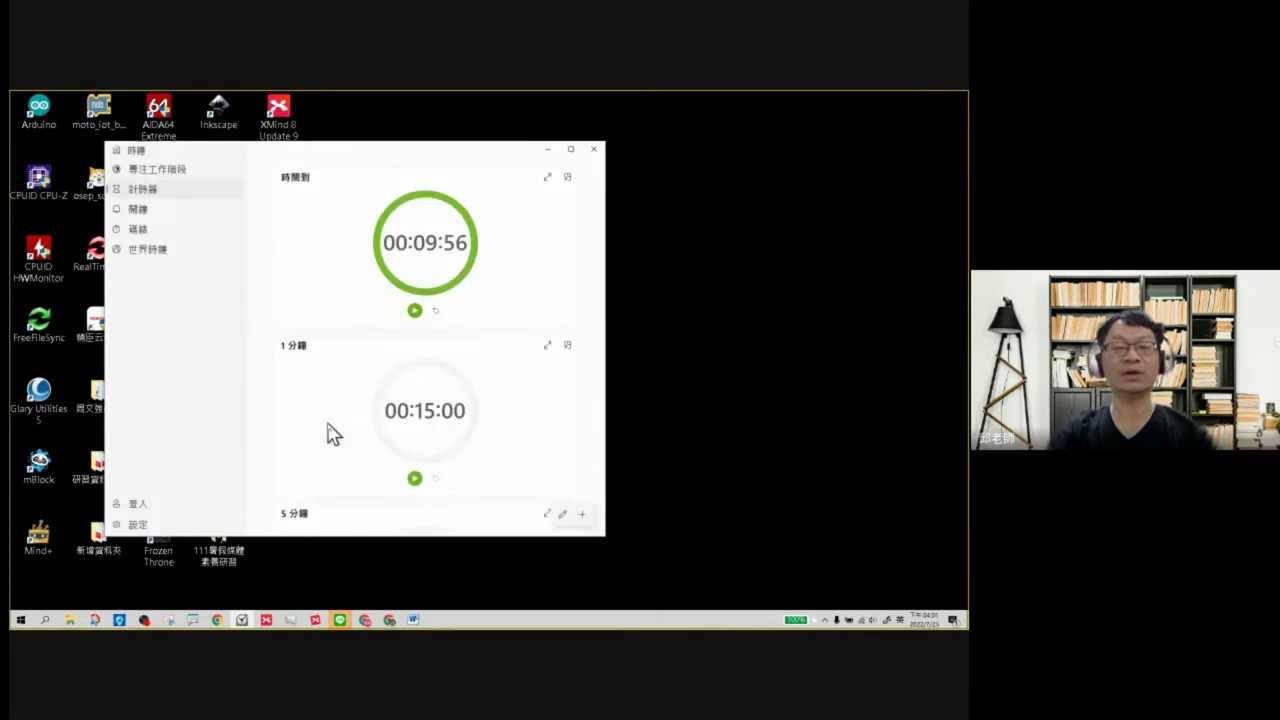
# Start the 00:01:03 timer in its expanded view, and close the clock window.
pyautogui.scroll(-10, 440, 420)
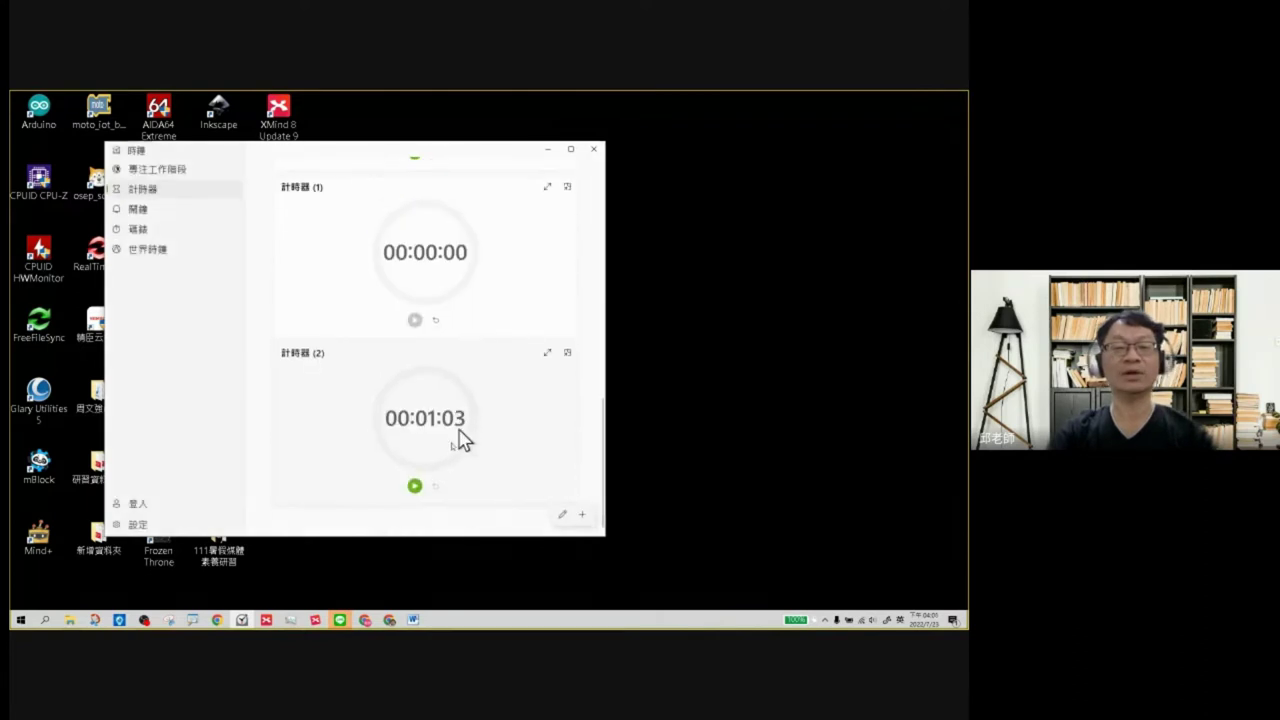
pyautogui.click(415, 488)
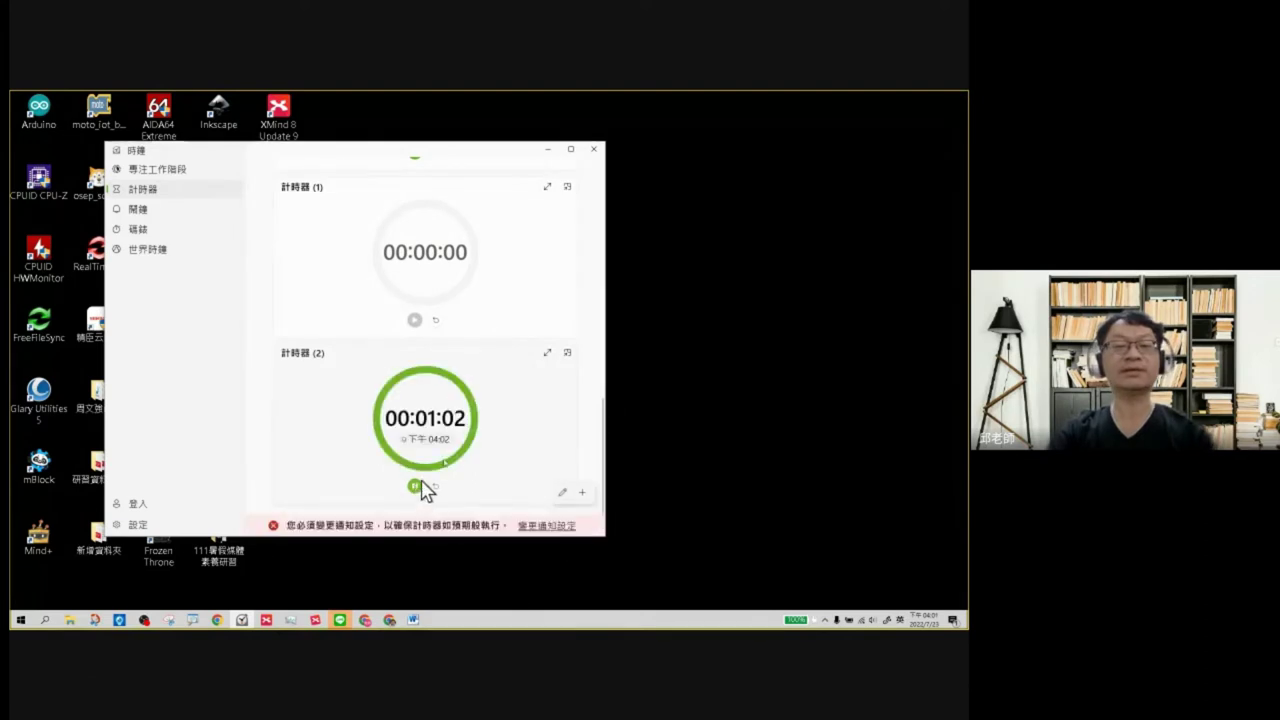
pyautogui.click(547, 353)
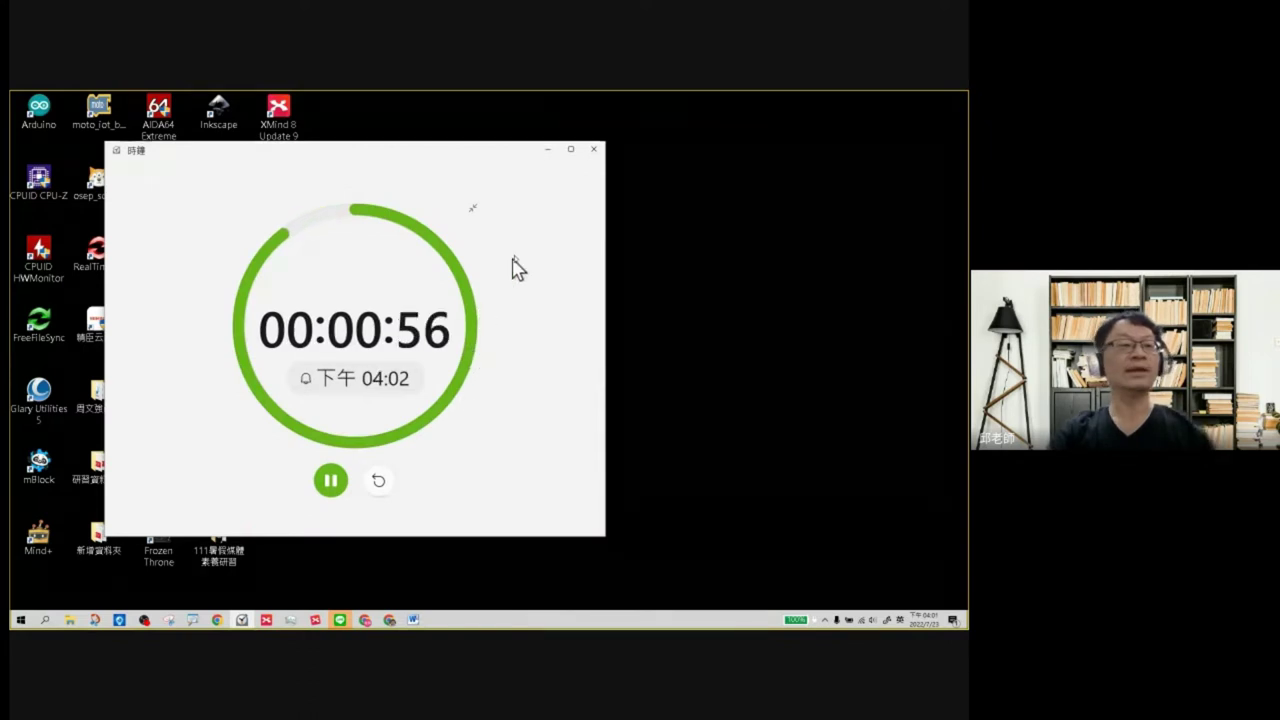
pyautogui.click(593, 149)
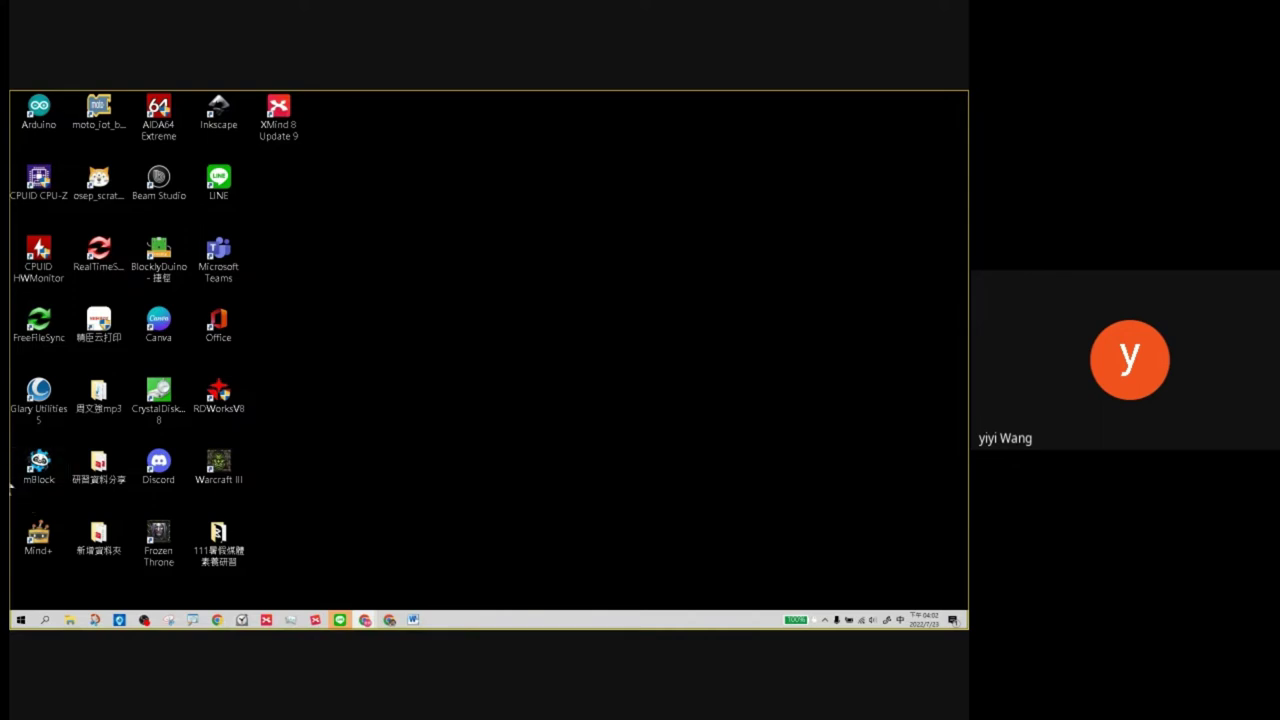
pyautogui.click(45, 620)
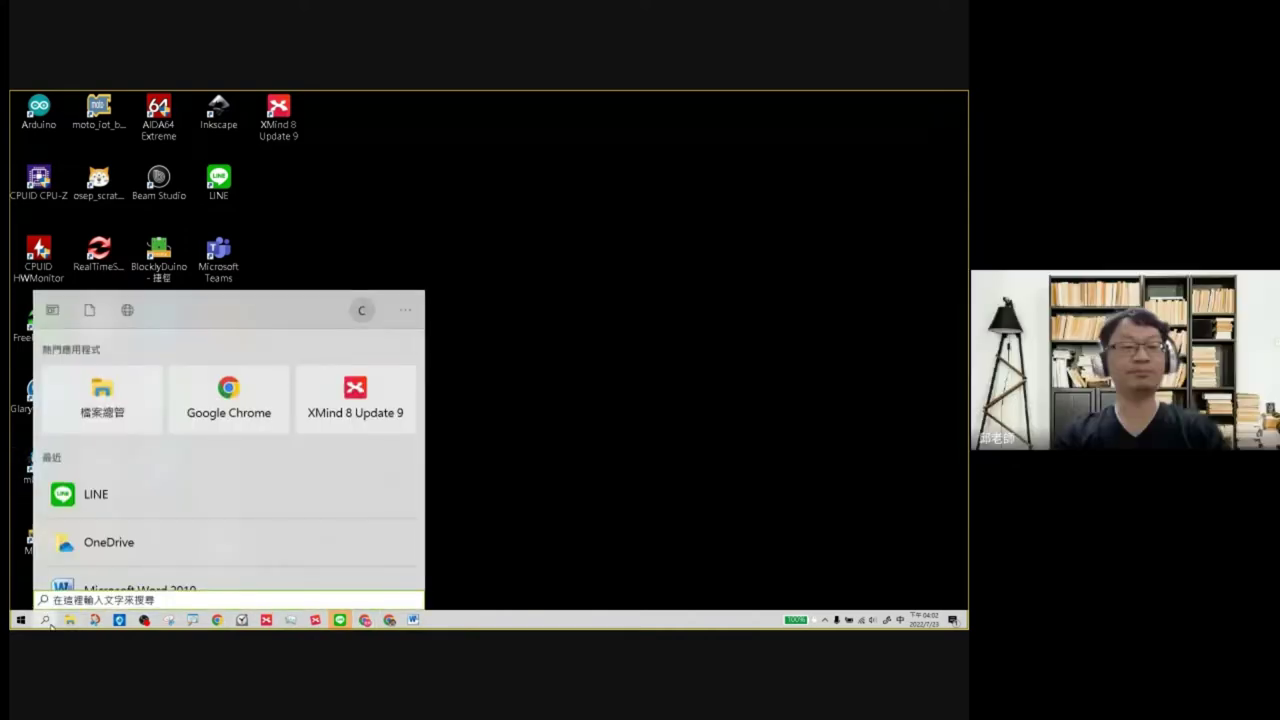
pyautogui.rightClick(50, 622)
pyautogui.moveTo(98, 384)
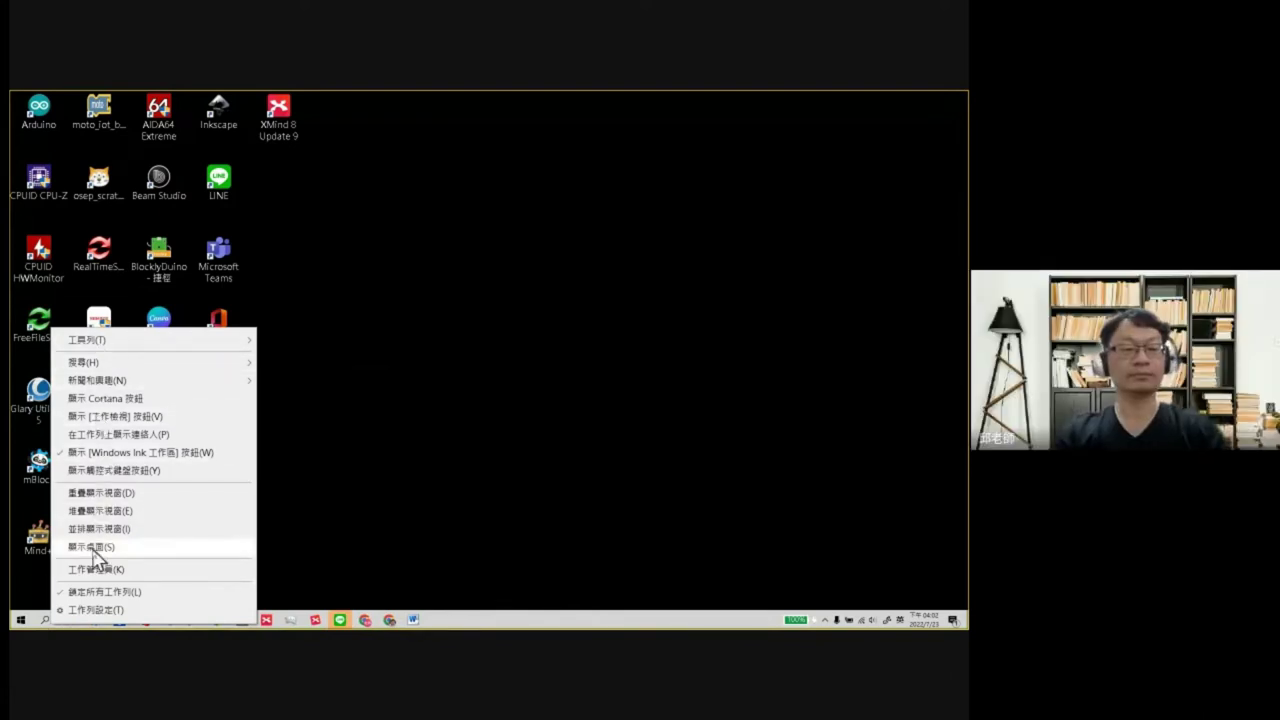
pyautogui.click(28, 600)
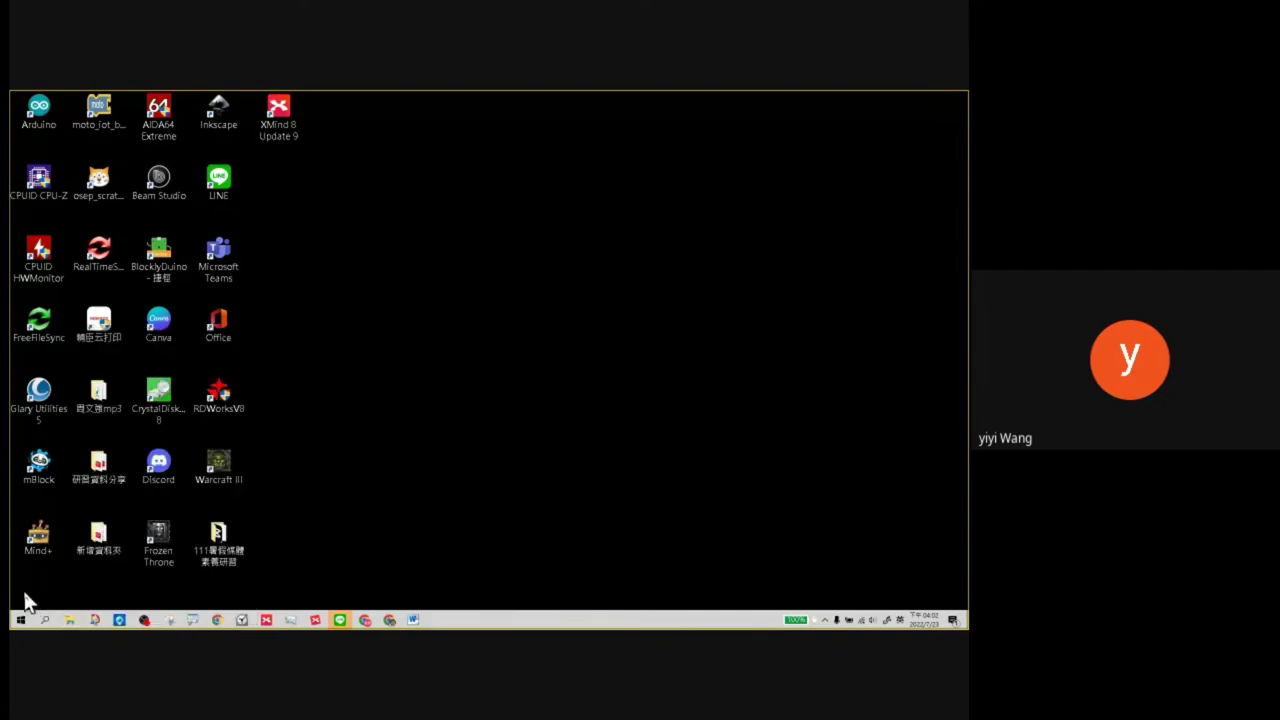
# Search Windows for 時鐘 and open the matching app.
pyautogui.click(46, 621)
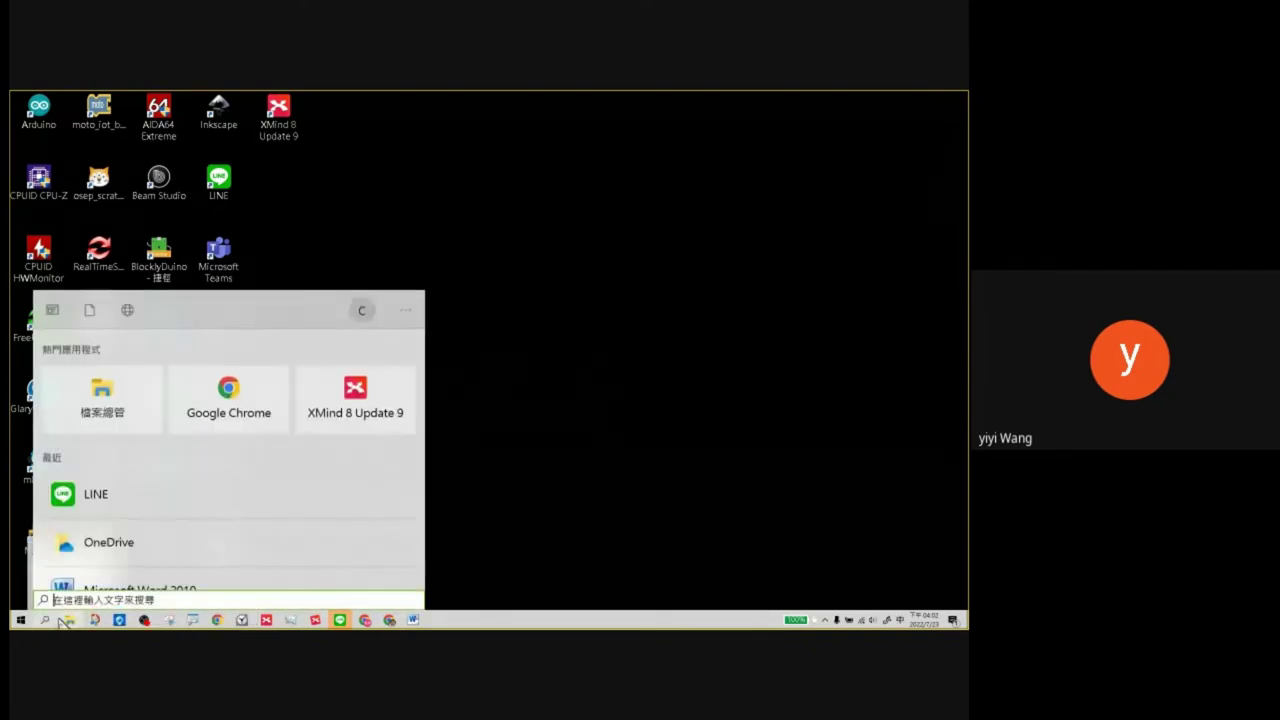
pyautogui.write('時鐘')
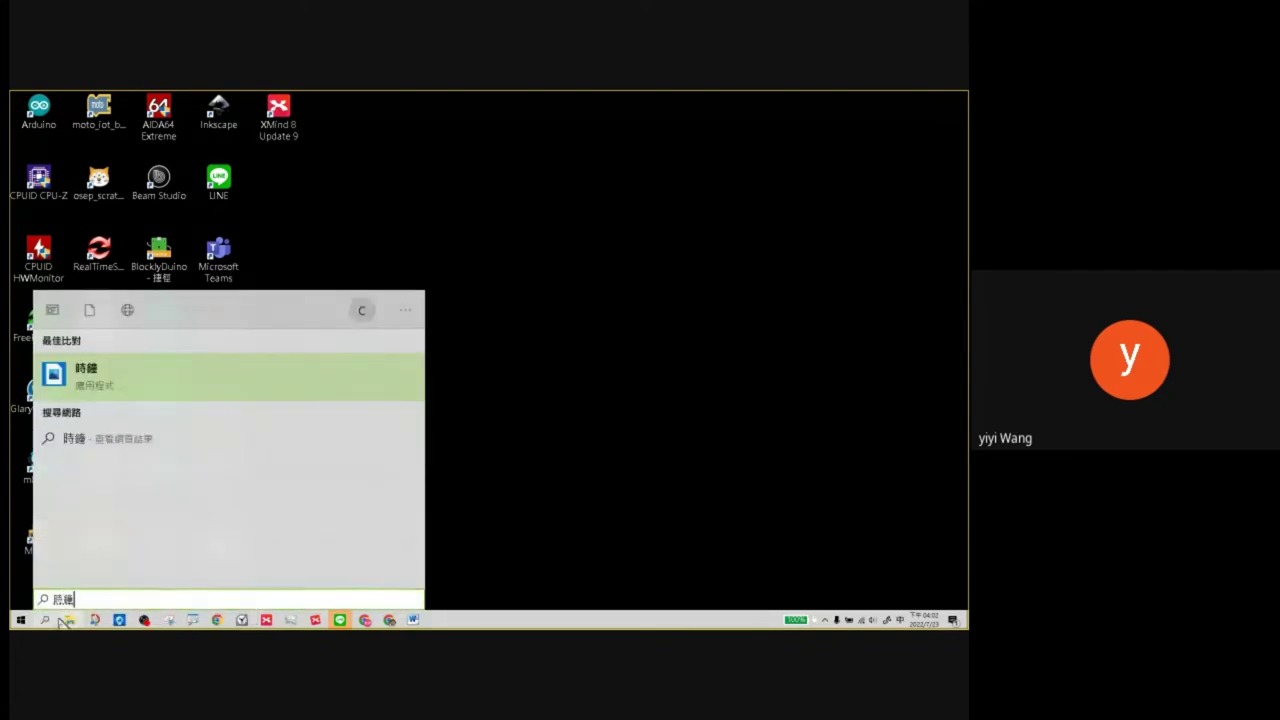
pyautogui.click(169, 378)
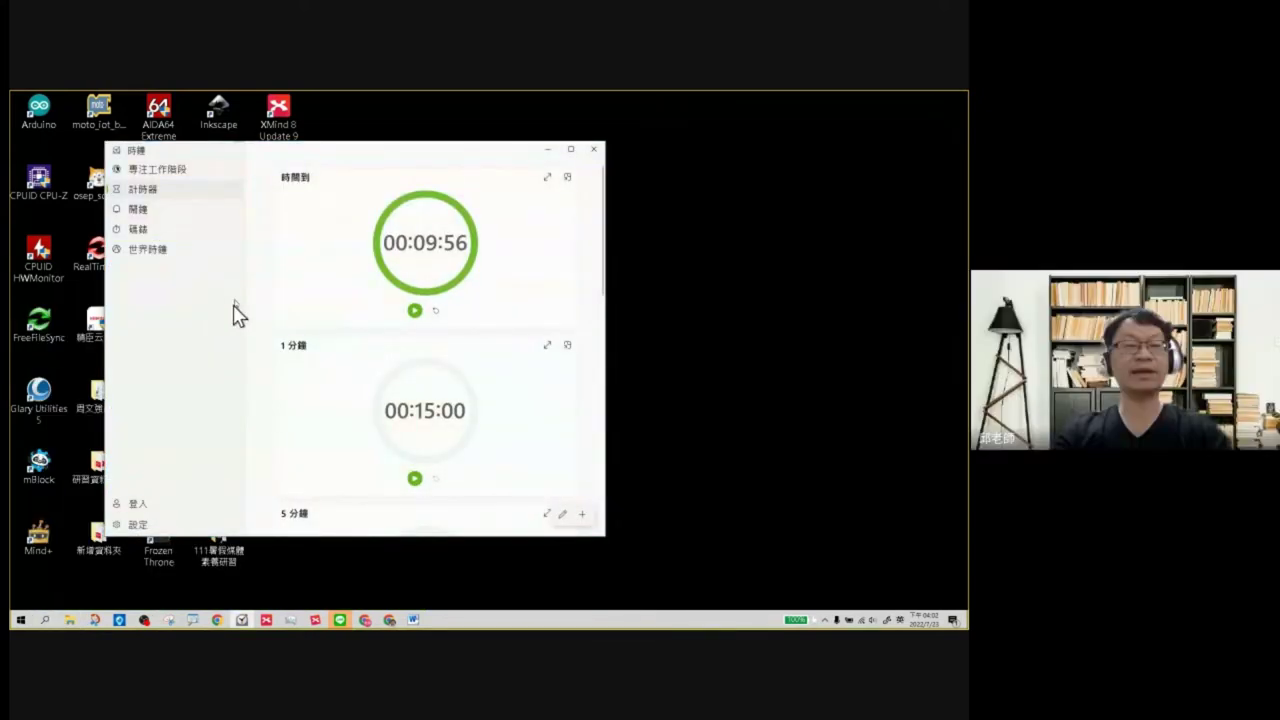
# Review the 專注工作階段, 計時器, 鬧鐘, 碼錶 and 世界時鐘 sections of the clock app.
pyautogui.click(153, 212)
pyautogui.click(164, 172)
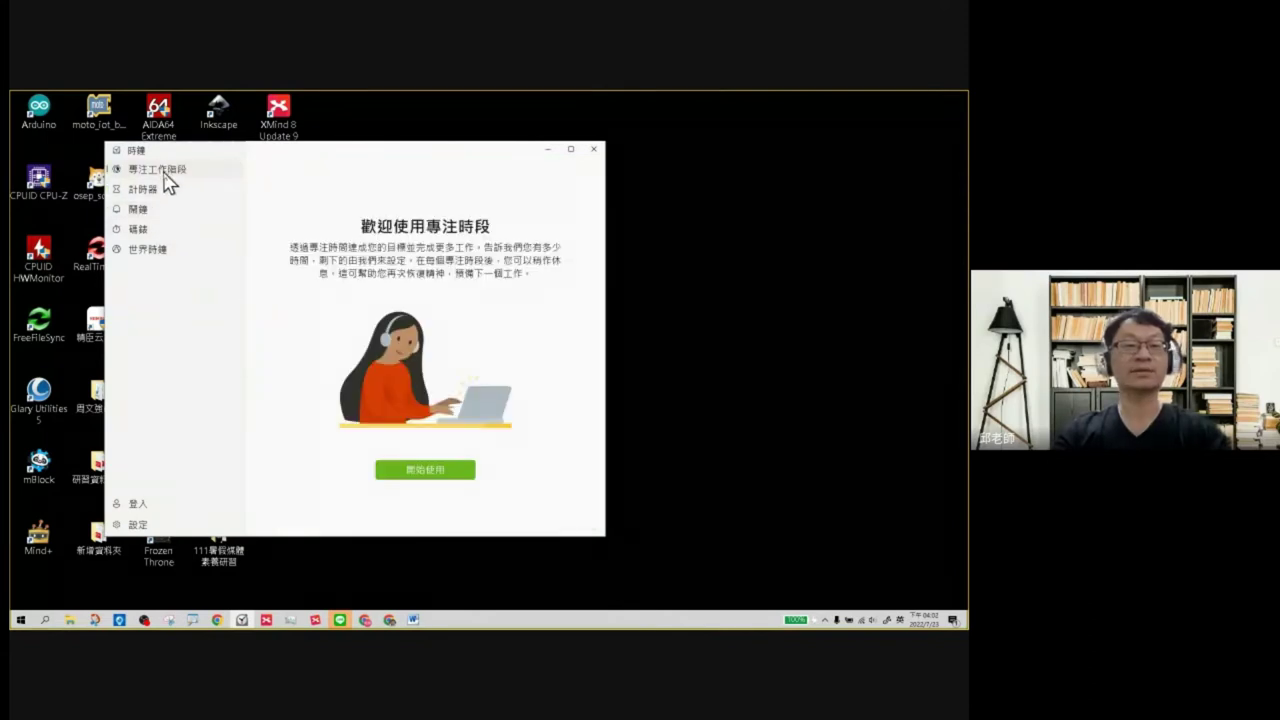
pyautogui.click(156, 192)
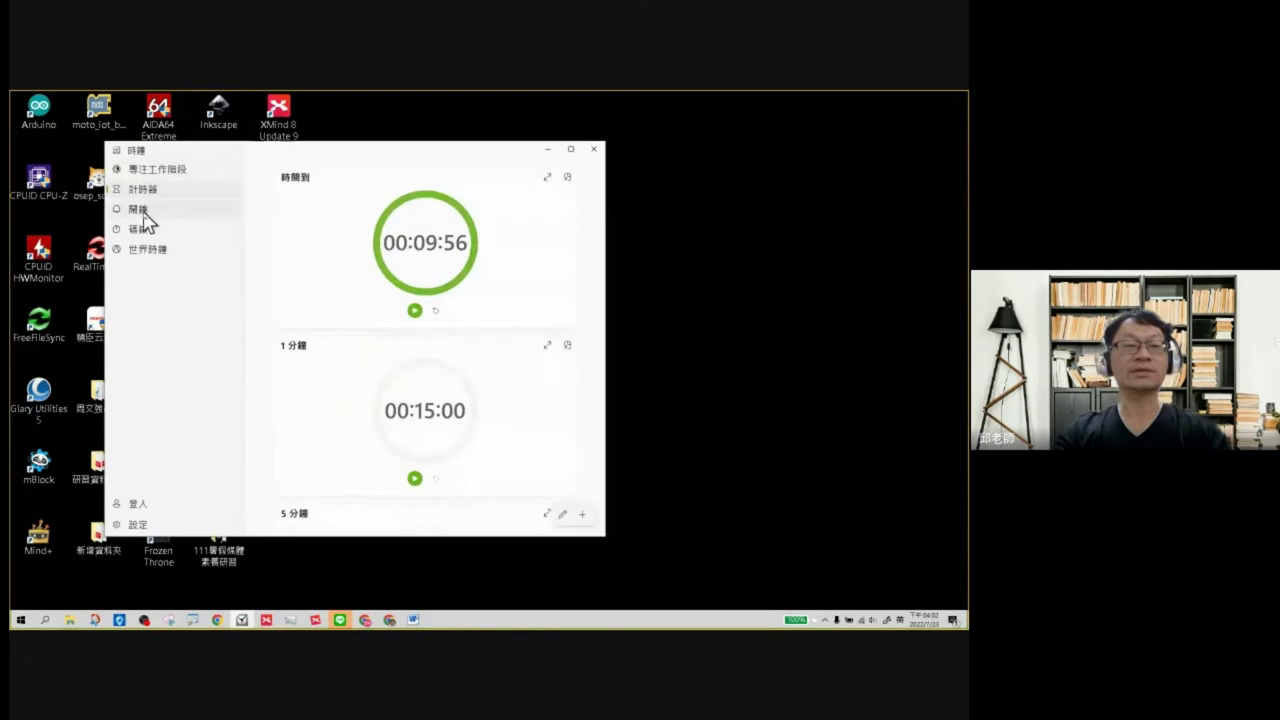
pyautogui.click(146, 211)
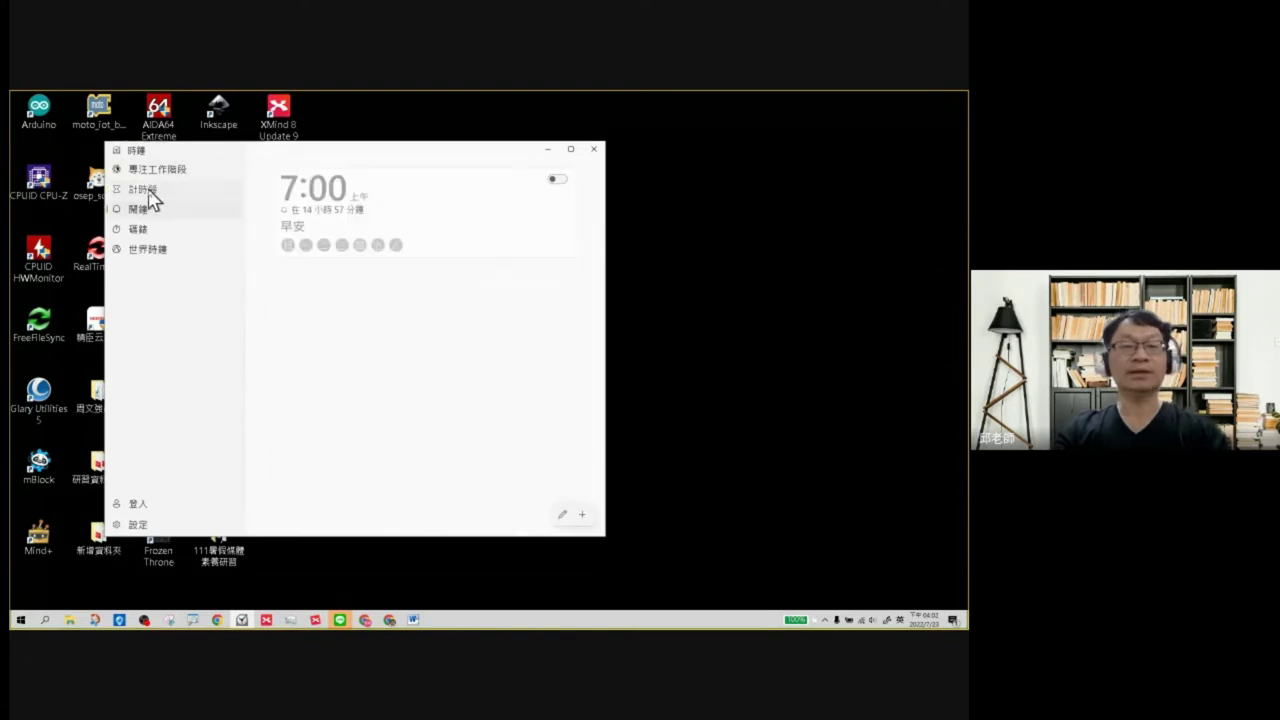
pyautogui.click(148, 192)
pyautogui.click(146, 209)
pyautogui.click(141, 230)
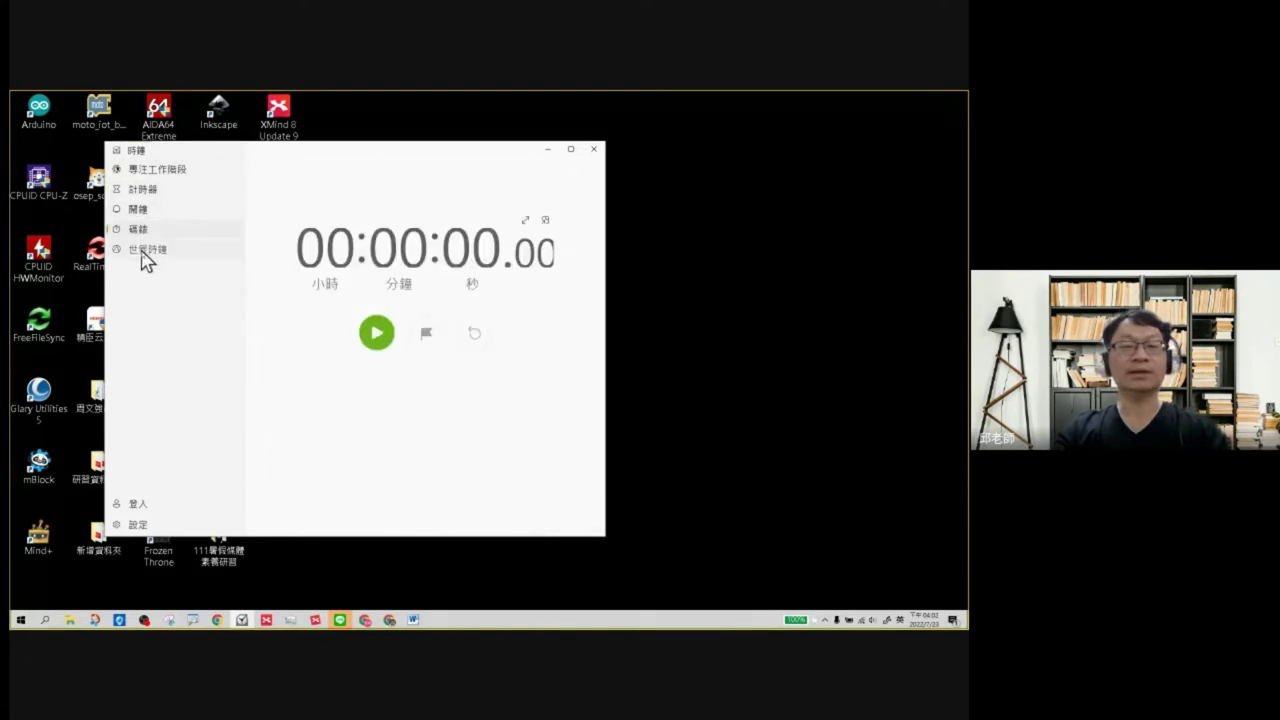
pyautogui.click(146, 252)
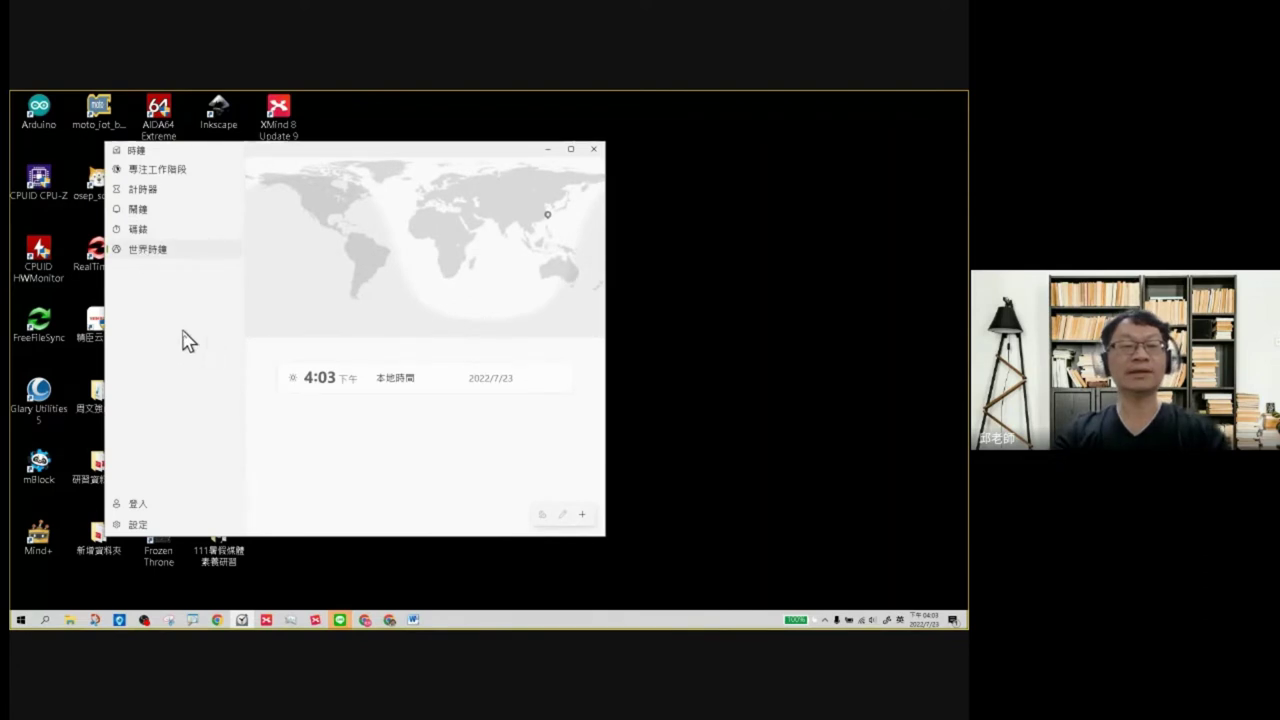
pyautogui.click(155, 232)
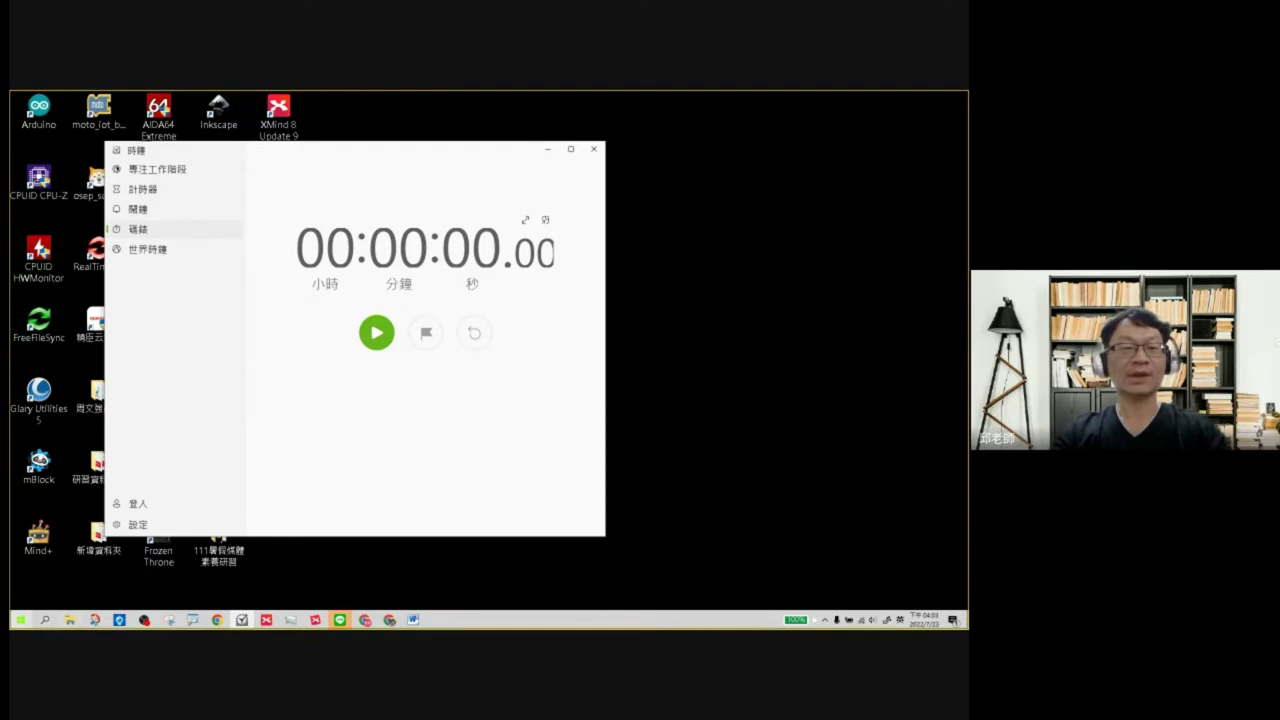
# Close the clock app and the File Explorer window showing the 教育學習 folder.
pyautogui.click(70, 619)
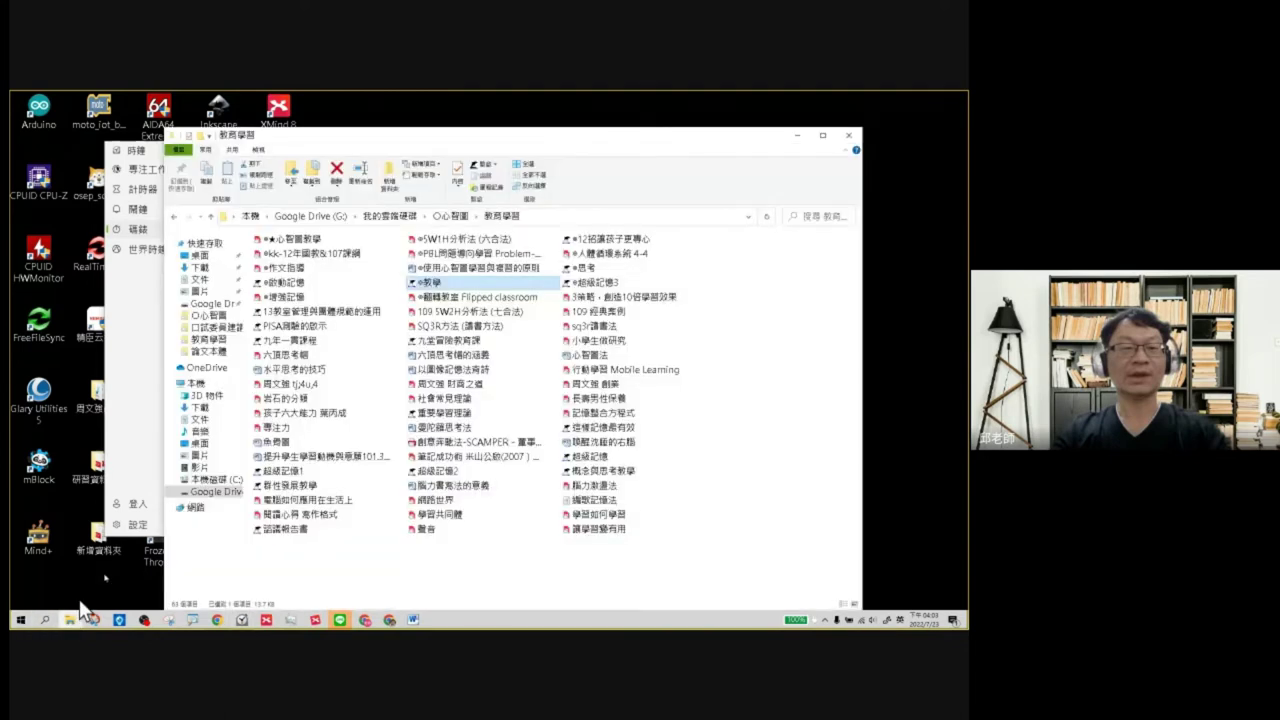
pyautogui.click(157, 306)
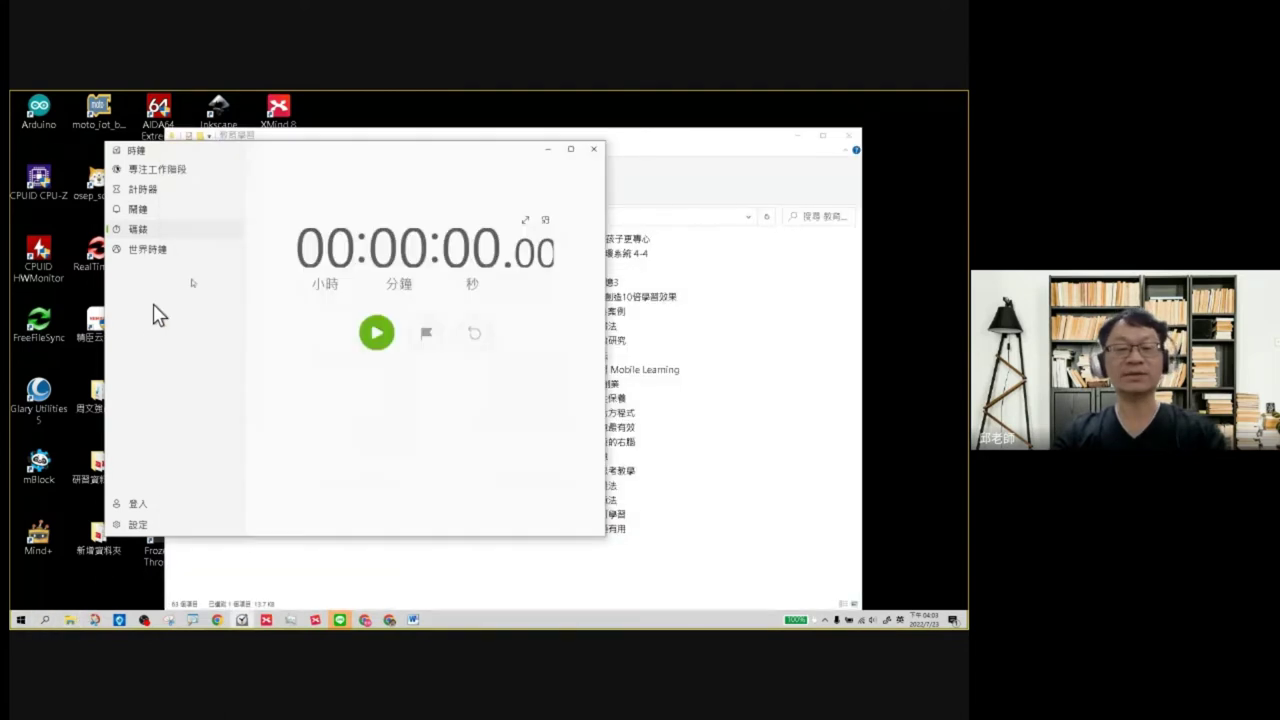
pyautogui.click(594, 149)
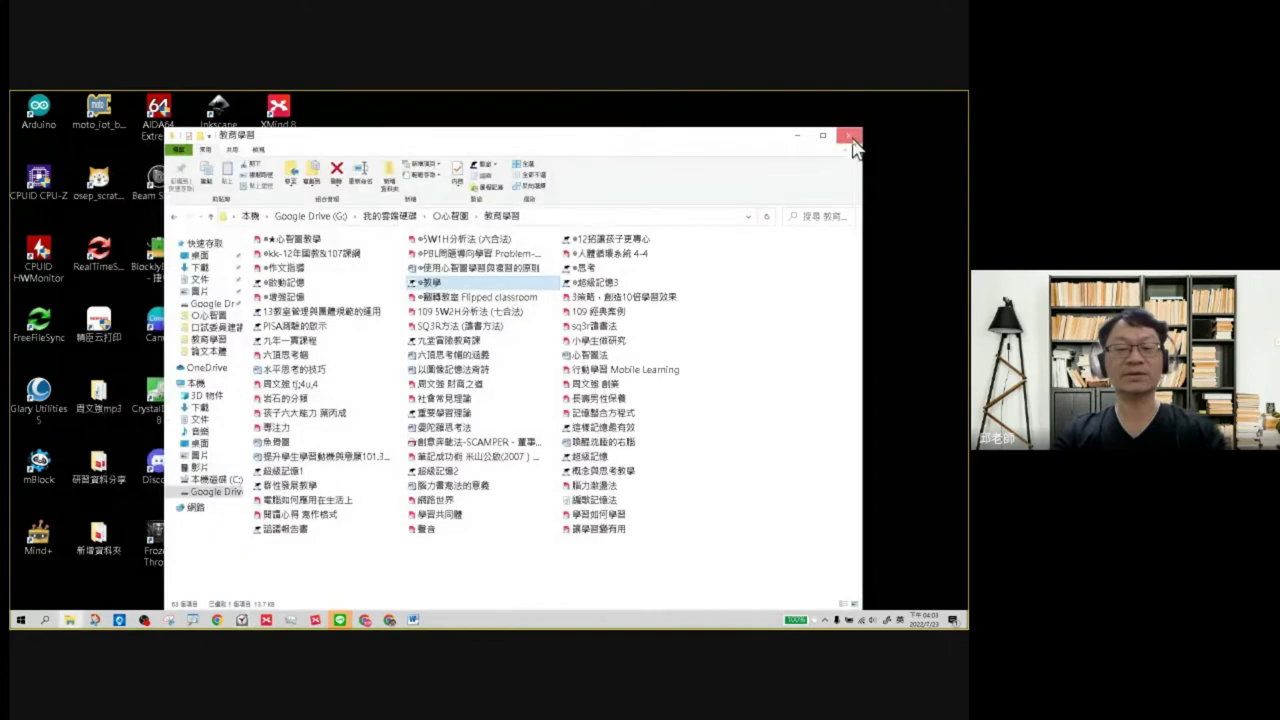
pyautogui.click(851, 142)
# Switch to the Facebook window in Google Chrome and run a Google search for 計時器 from it.
pyautogui.moveTo(390, 619)
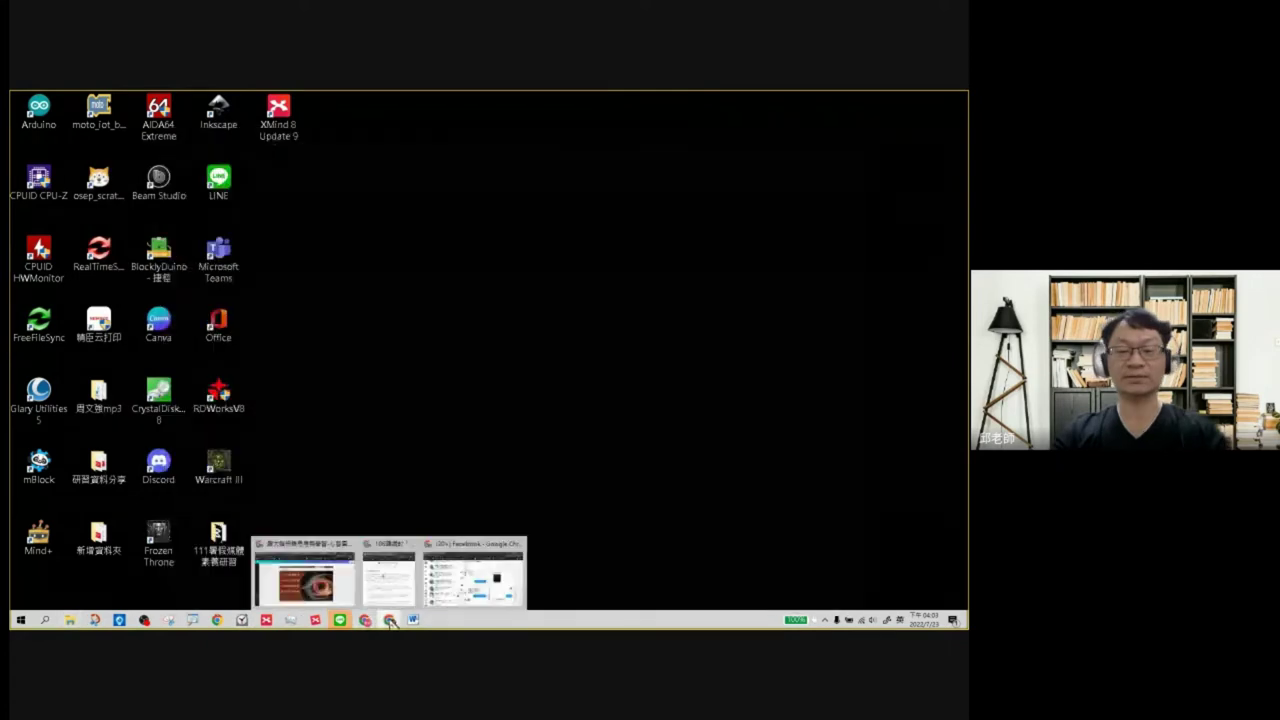
pyautogui.click(470, 588)
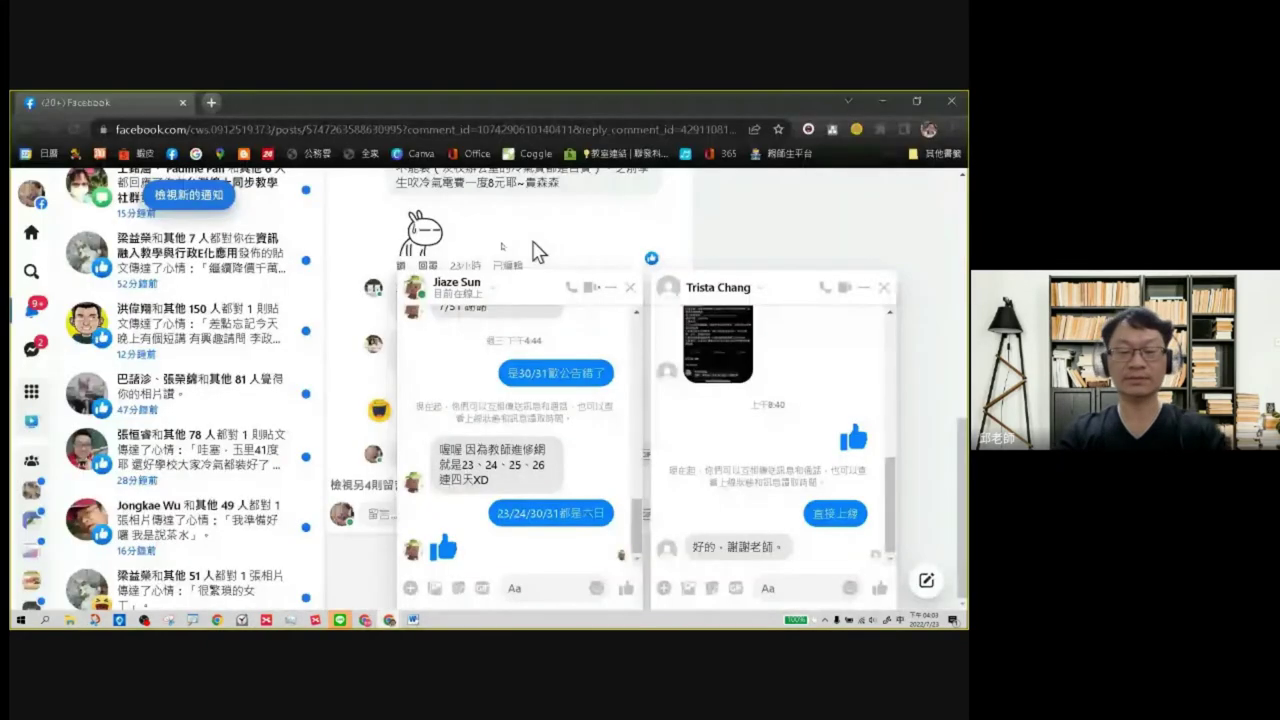
pyautogui.click(348, 130)
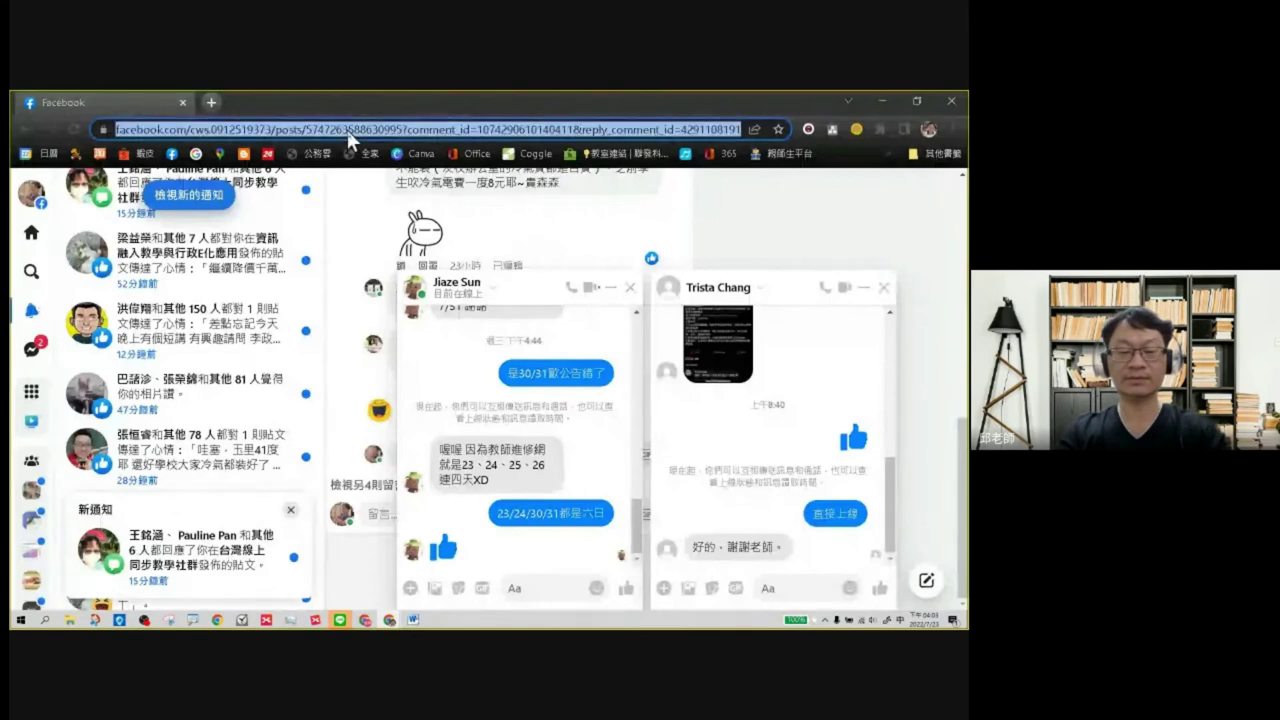
pyautogui.write('計時器')
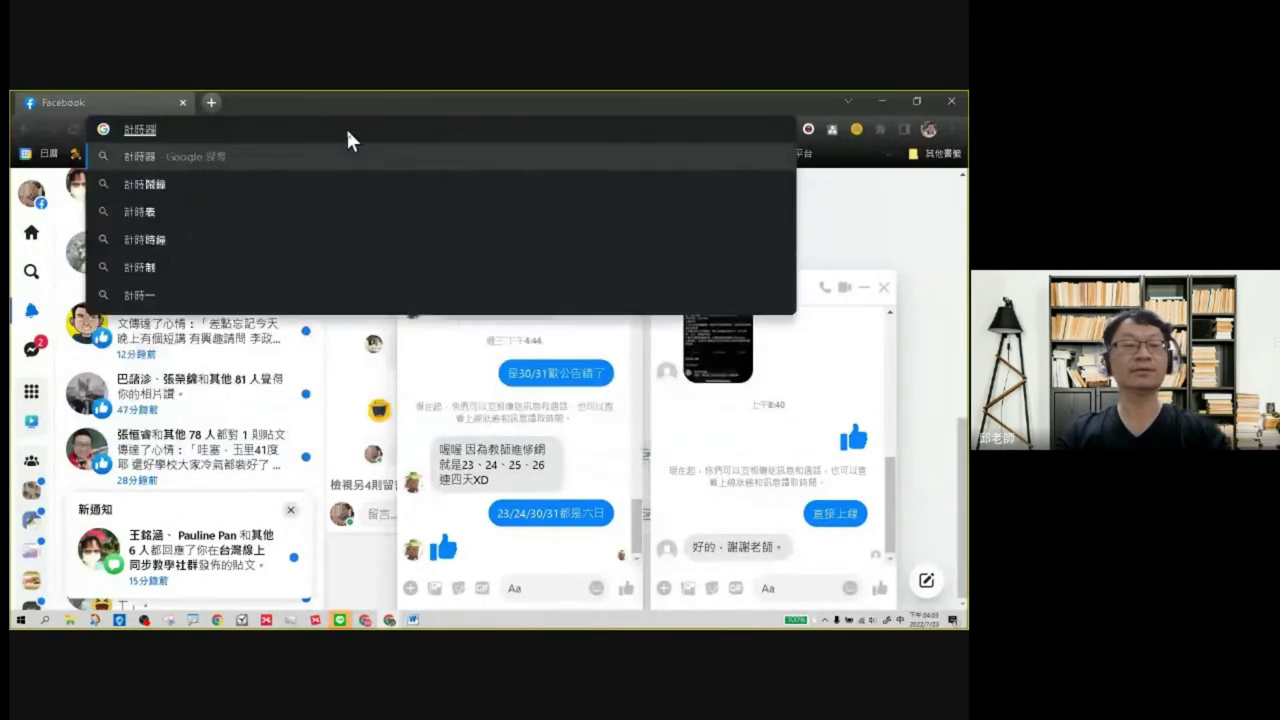
pyautogui.press('Return')
pyautogui.press('Return')
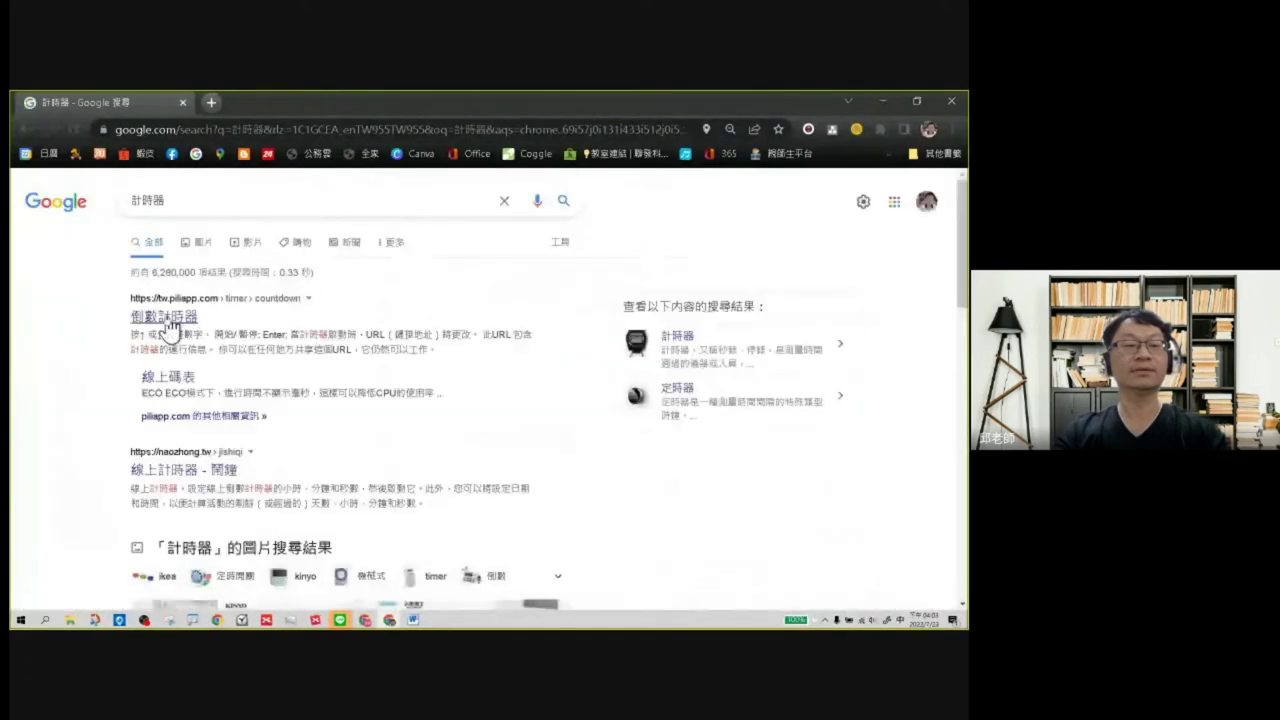
# Open the piliapp 倒數計時器 result, start its 5-minute countdown, and minimize the browser.
pyautogui.click(175, 322)
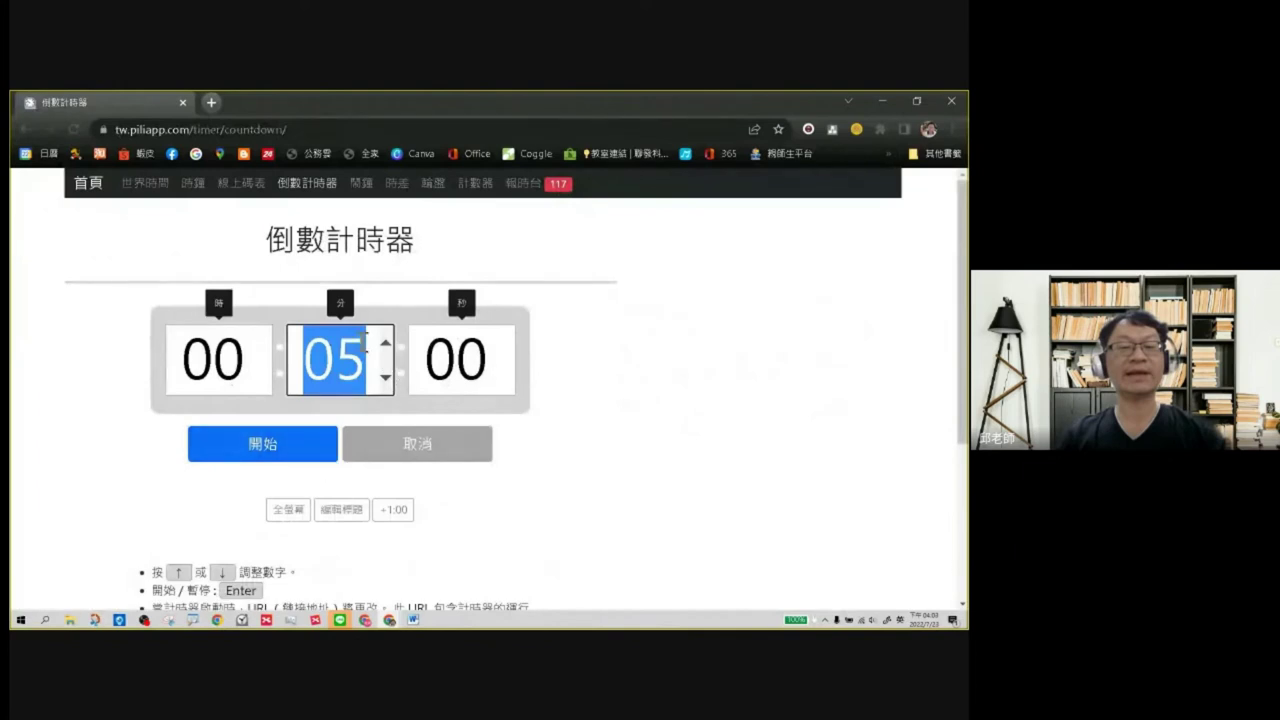
pyautogui.click(285, 448)
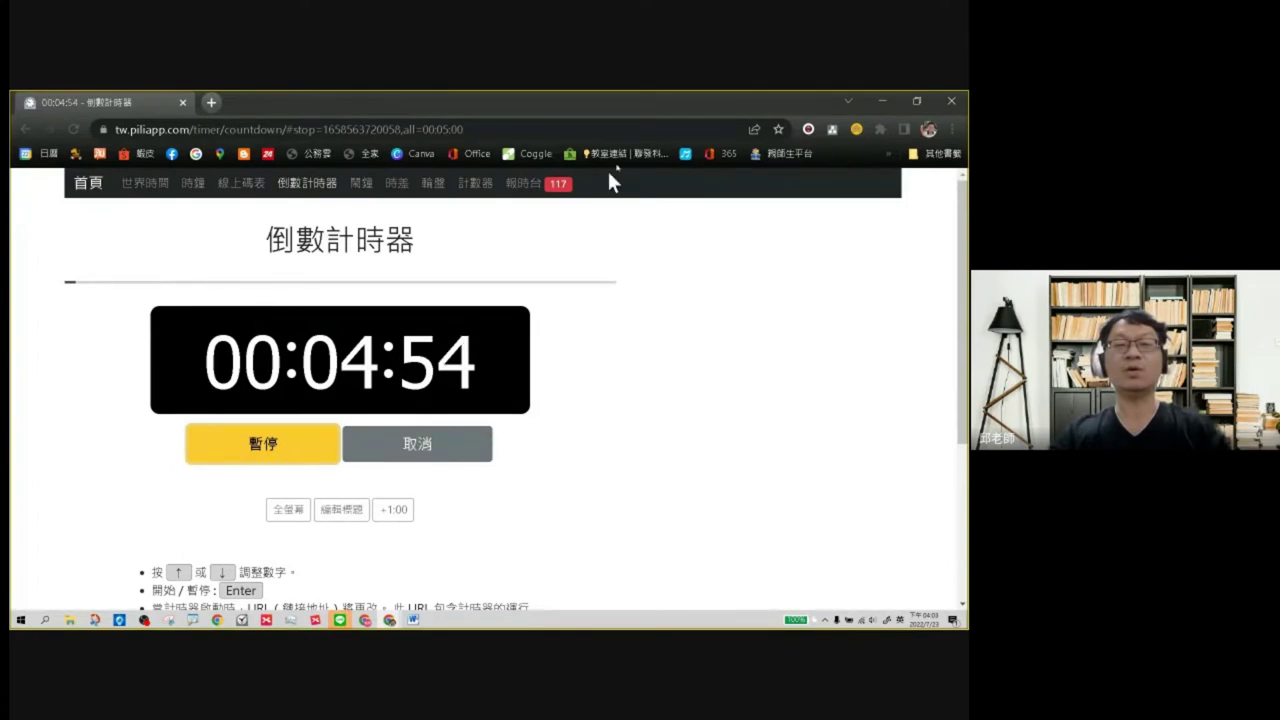
pyautogui.click(882, 101)
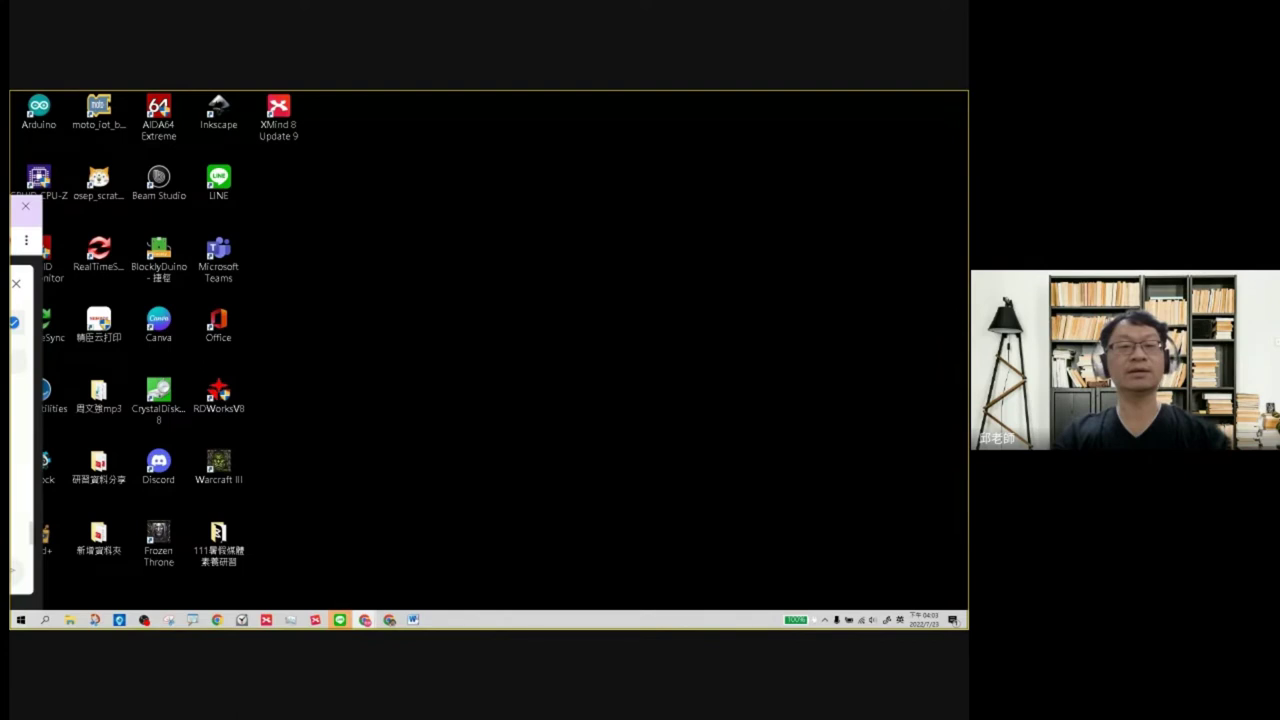
# Place the Whiteboard shortcut on the shared desktop below XMind 8 and launch myViewBoard Whiteboard.
pyautogui.moveTo(415, 249); pyautogui.dragTo(295, 200)
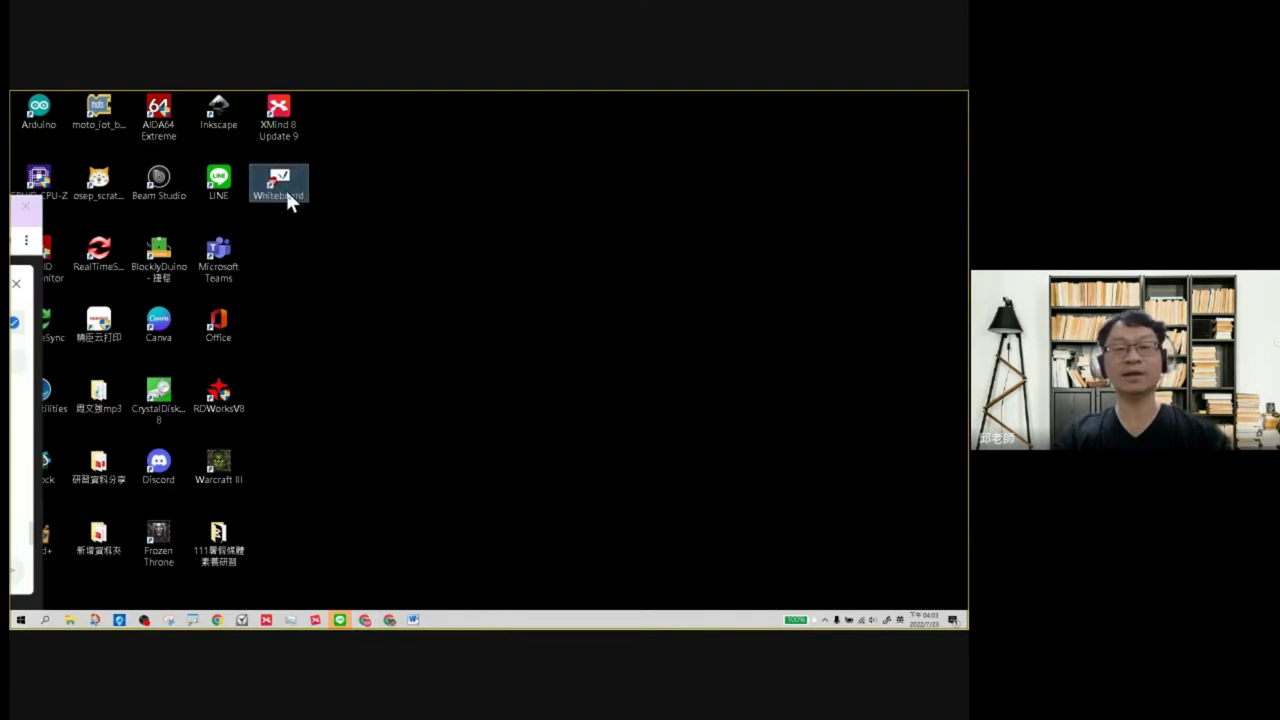
pyautogui.doubleClick(292, 190)
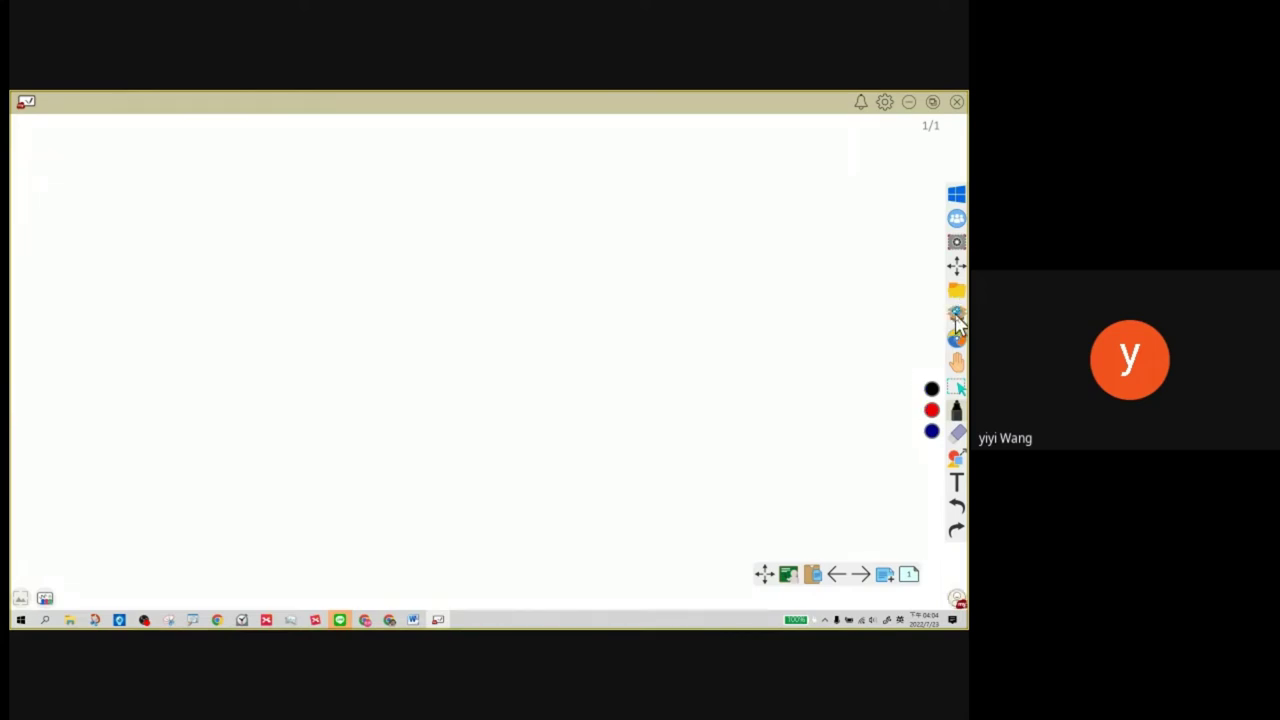
# Add the stopwatch from the whiteboard's teaching tools to the canvas, declining the myViewBoard update.
pyautogui.click(957, 316)
pyautogui.click(955, 322)
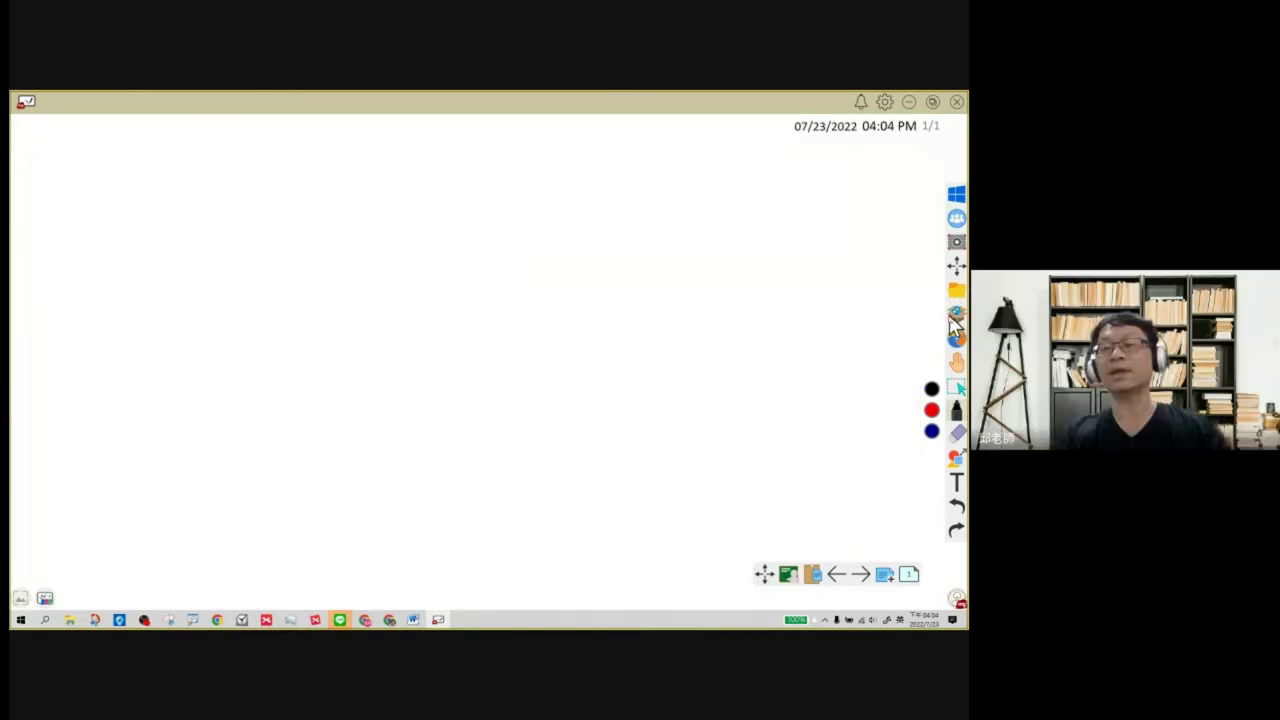
pyautogui.click(956, 320)
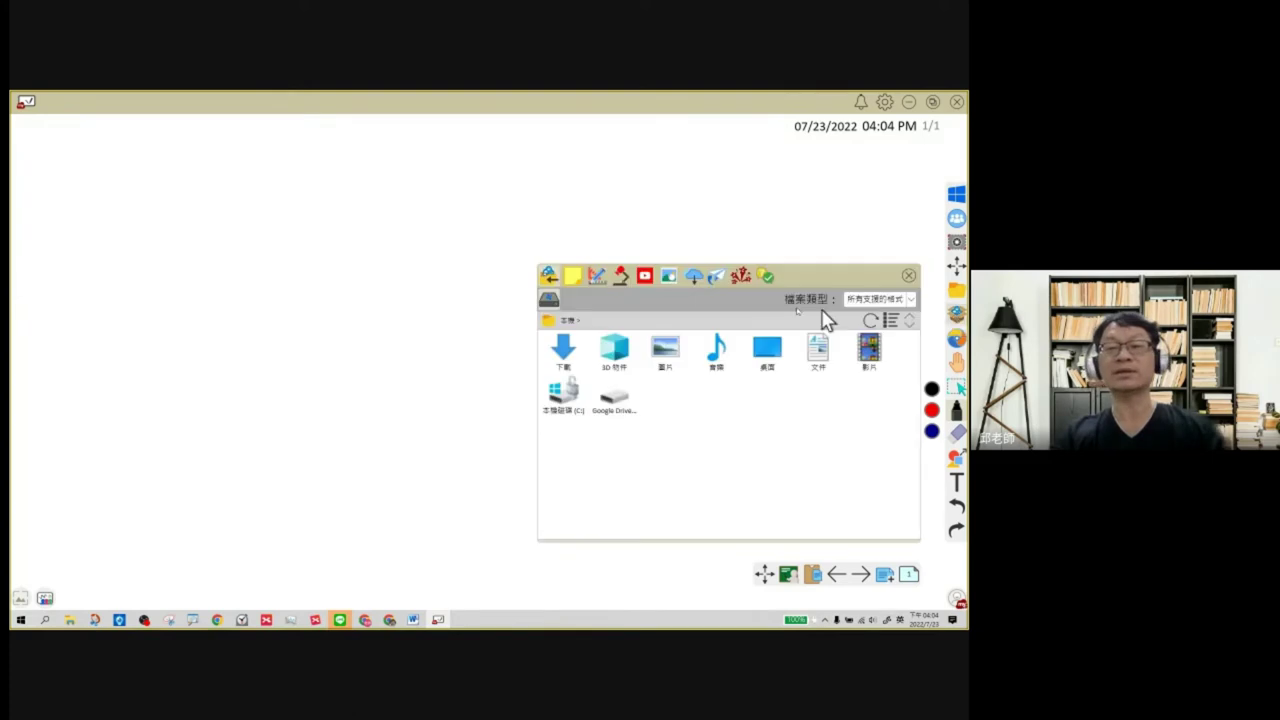
pyautogui.click(597, 277)
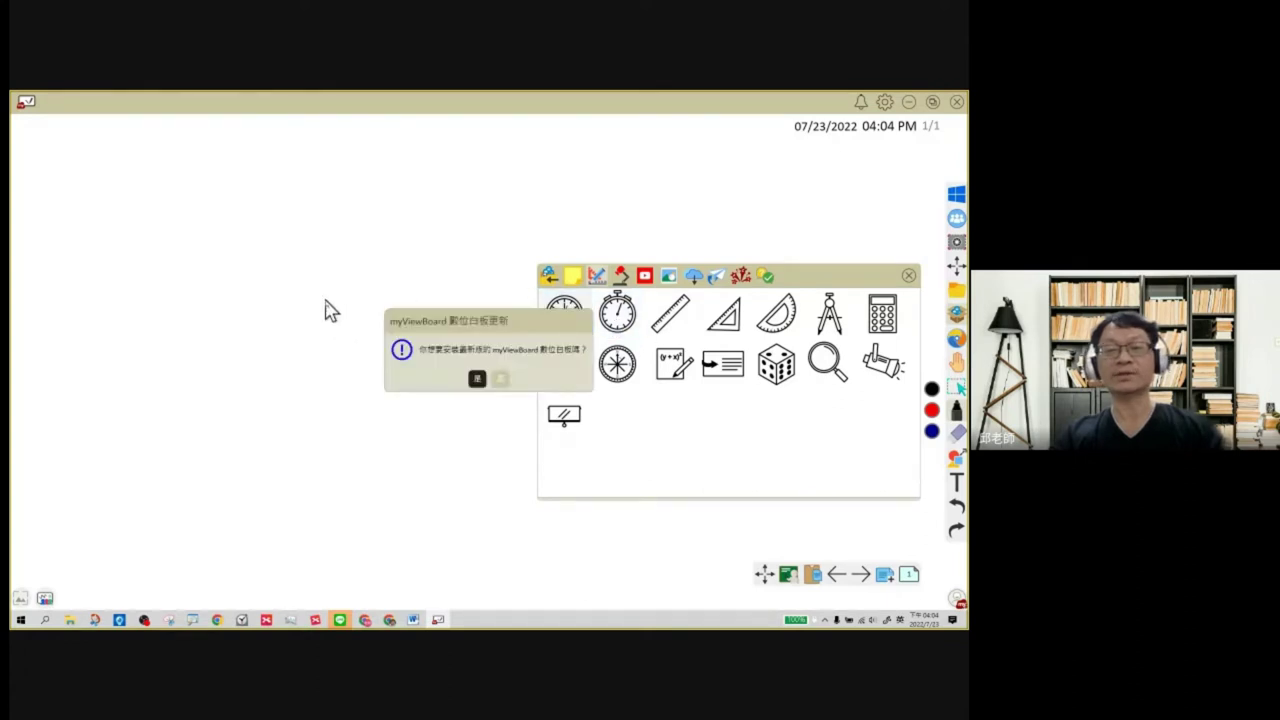
pyautogui.click(500, 380)
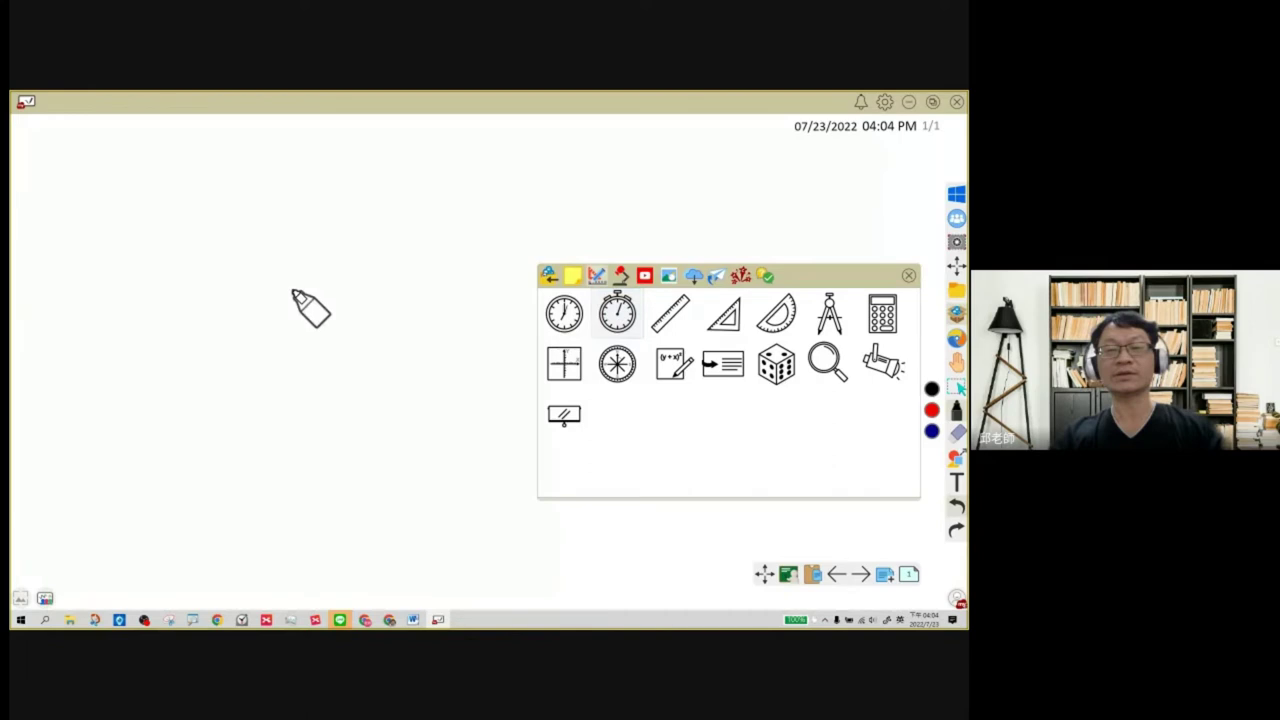
pyautogui.moveTo(315, 288); pyautogui.dragTo(592, 368)
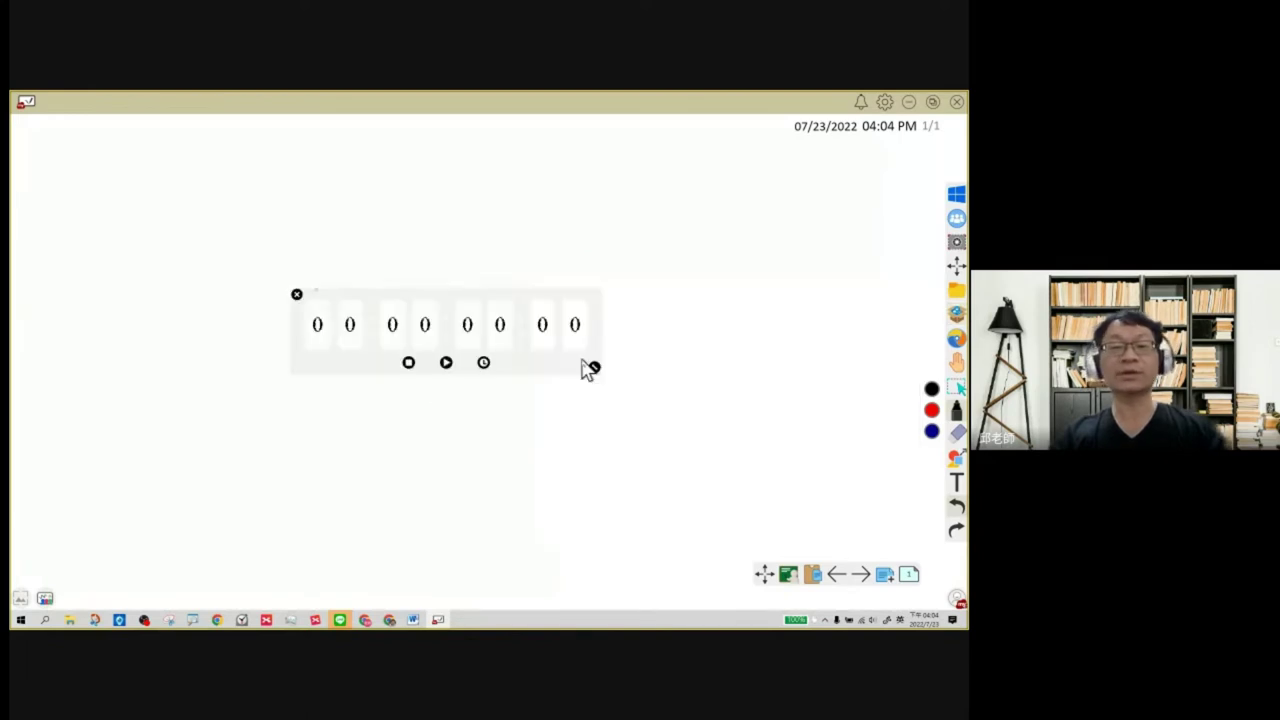
# Set the timer on the canvas to a 40-second countdown and start it.
pyautogui.click(483, 364)
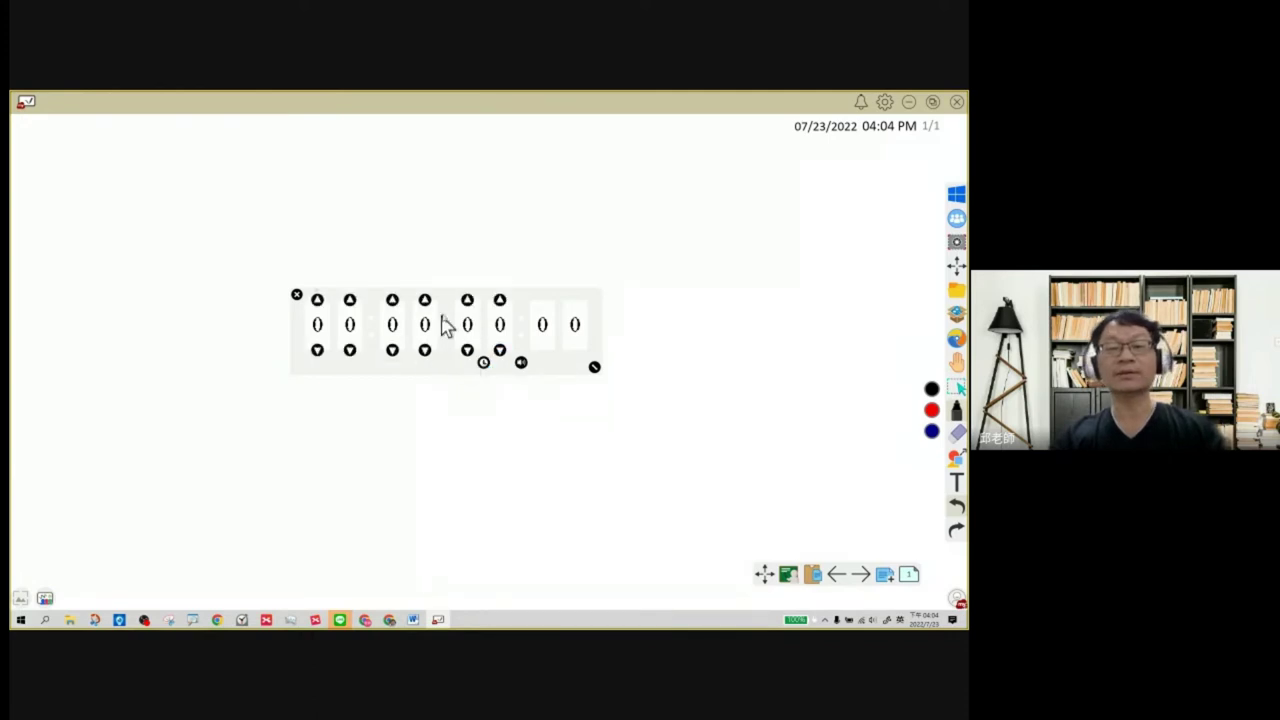
pyautogui.click(483, 364)
pyautogui.click(446, 363)
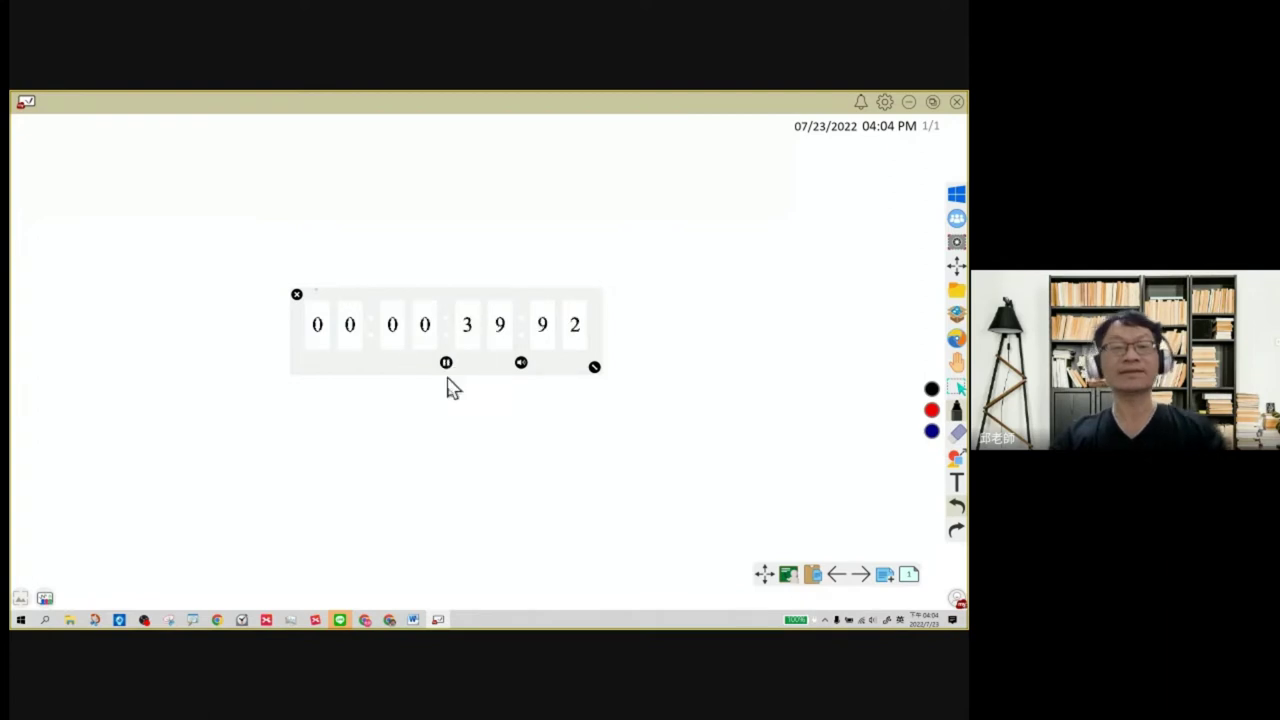
# Enlarge the timer and move it toward the canvas's upper-left area, and exit the whiteboard without saving.
pyautogui.moveTo(595, 372); pyautogui.dragTo(823, 551)
pyautogui.moveTo(620, 310); pyautogui.dragTo(364, 220)
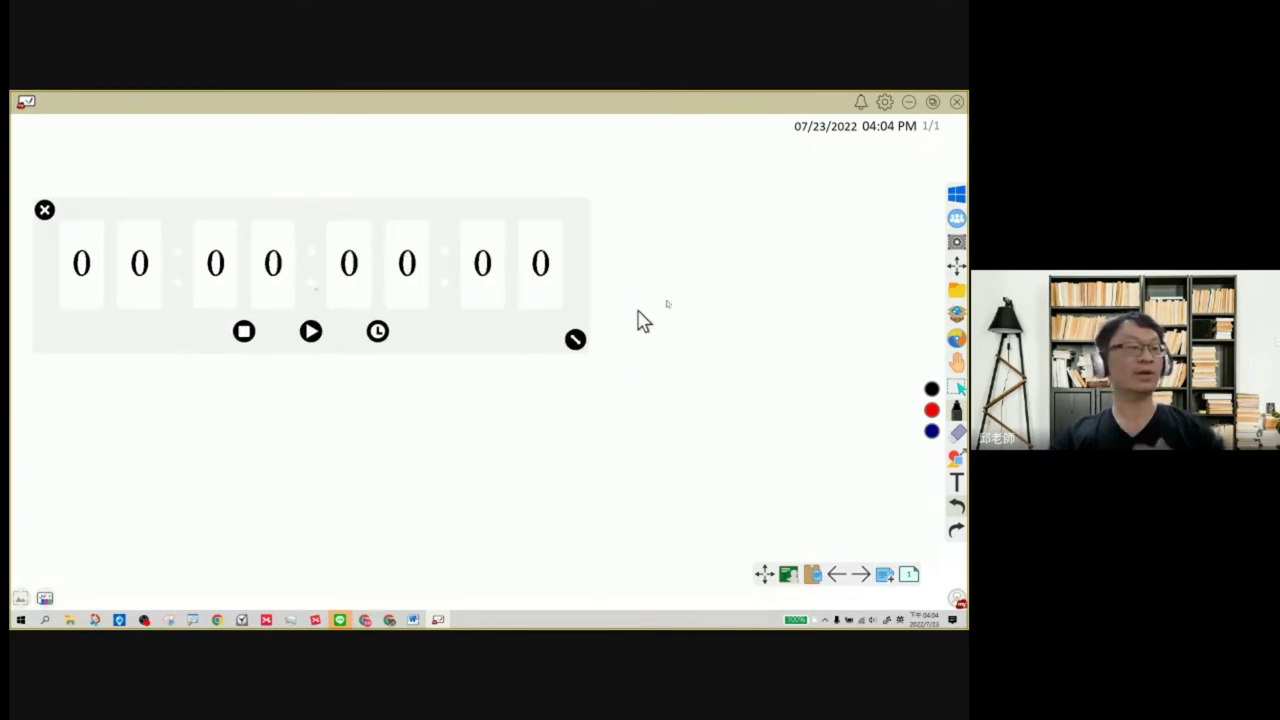
pyautogui.click(956, 103)
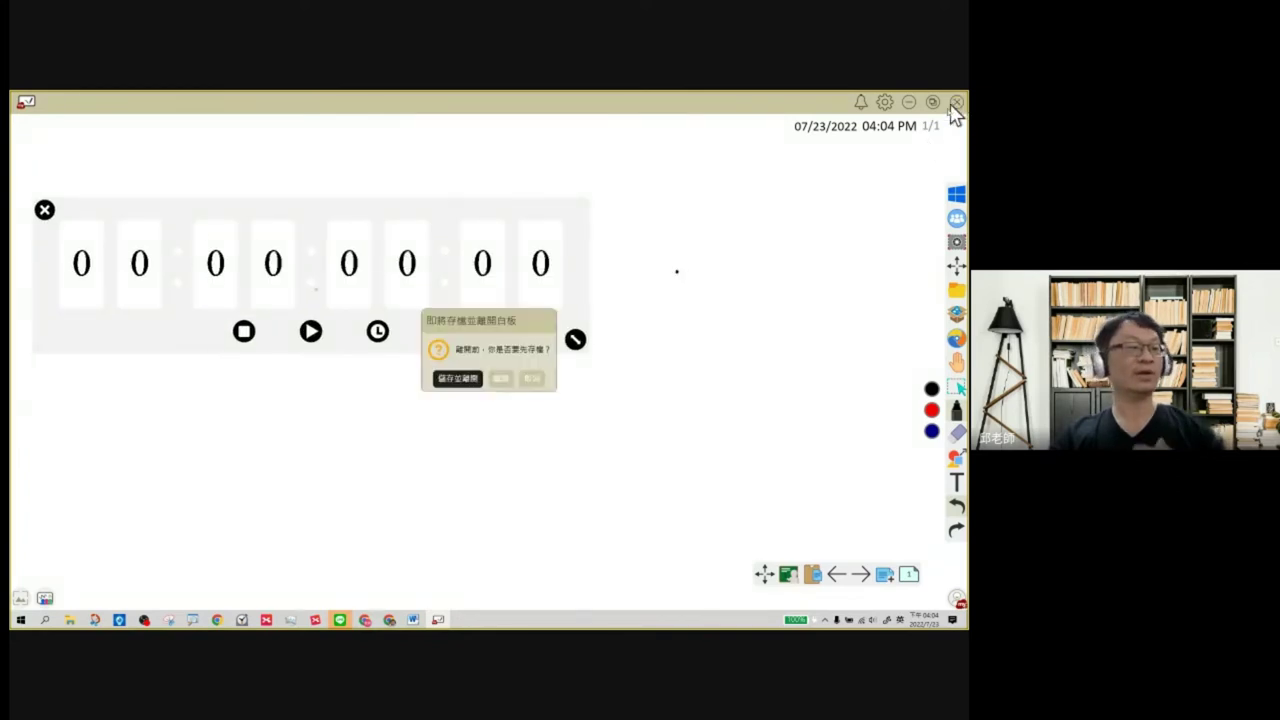
pyautogui.click(505, 380)
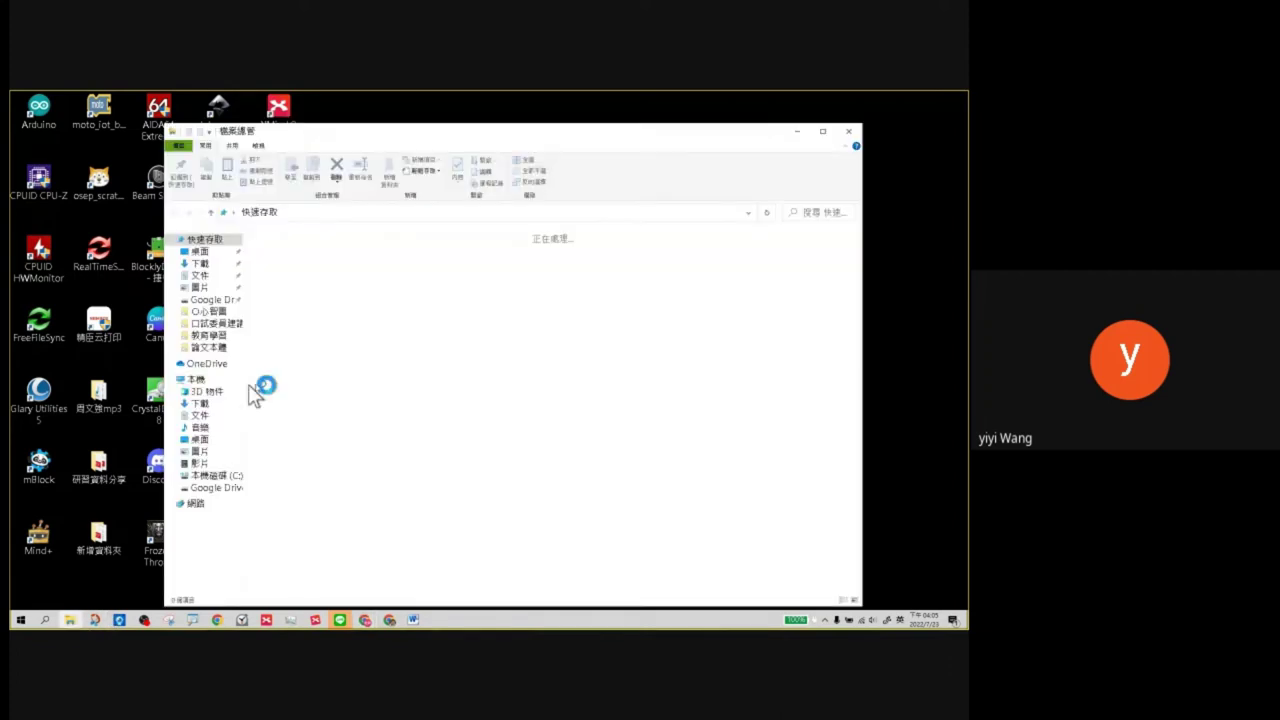
# Open this computer's properties and examine the device and Windows specifications, including the Windows edition, and close the Settings window.
pyautogui.rightClick(198, 380)
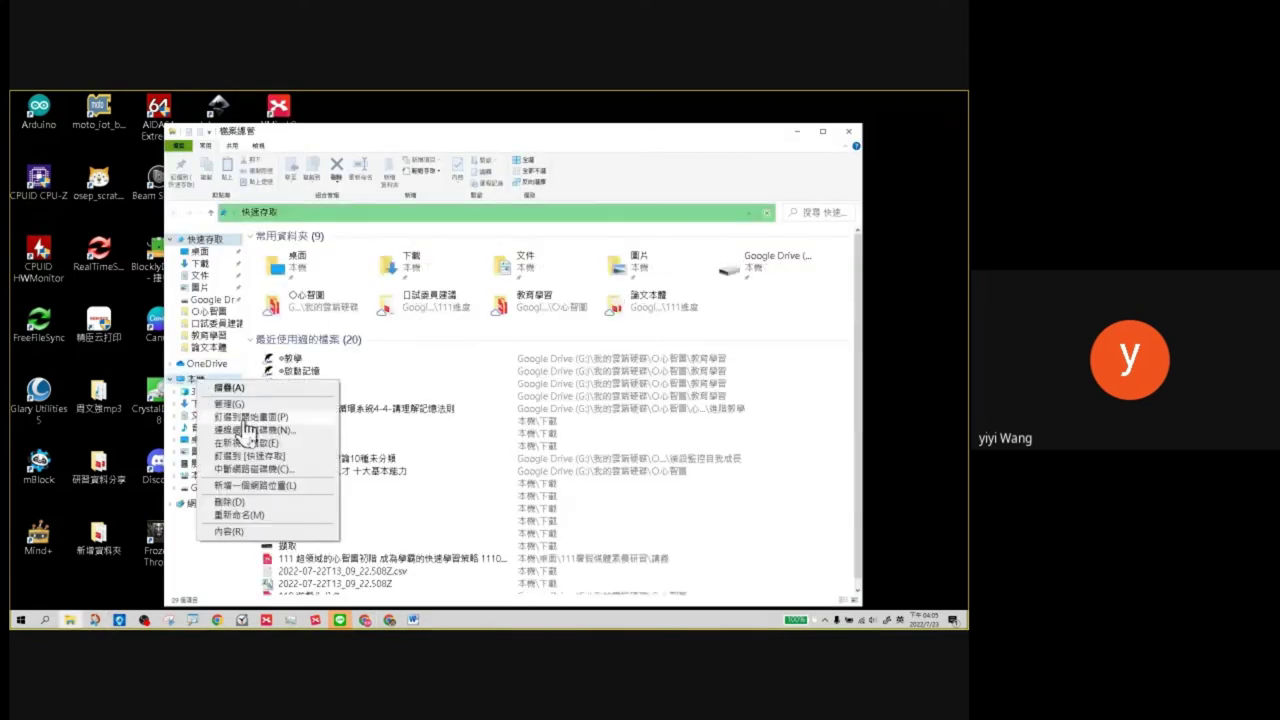
pyautogui.click(228, 531)
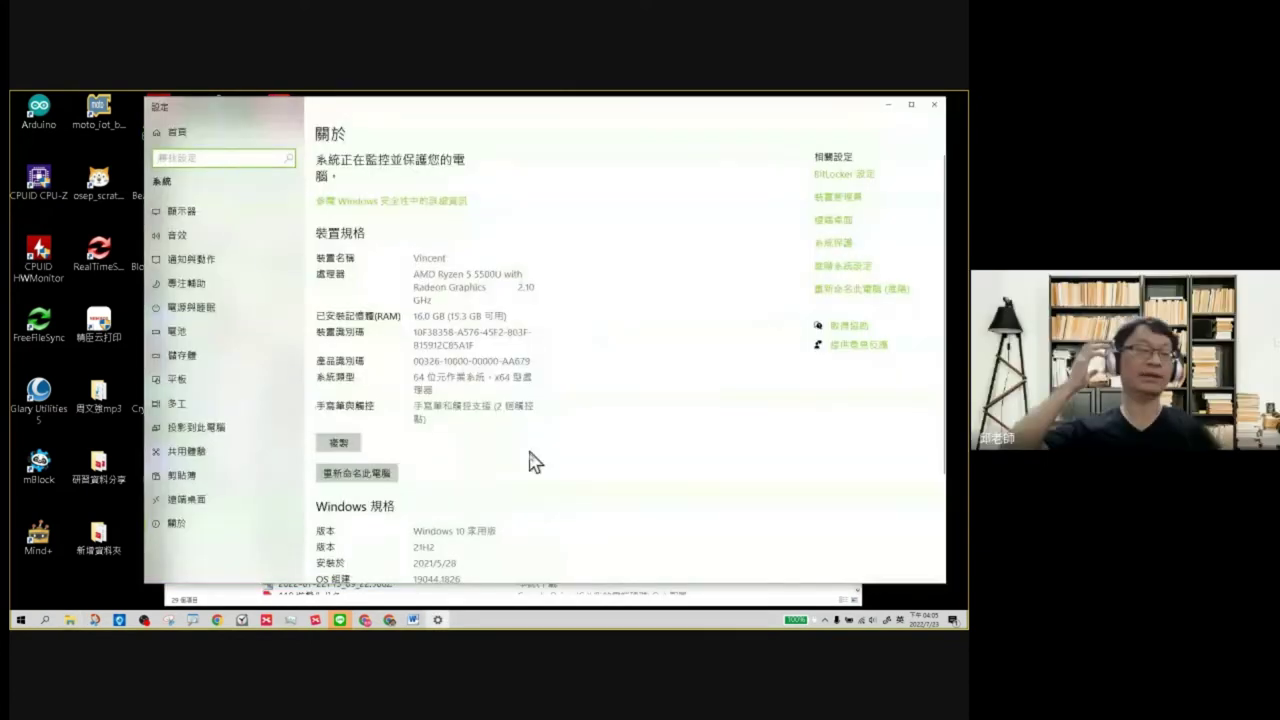
pyautogui.scroll(-3, 540, 465)
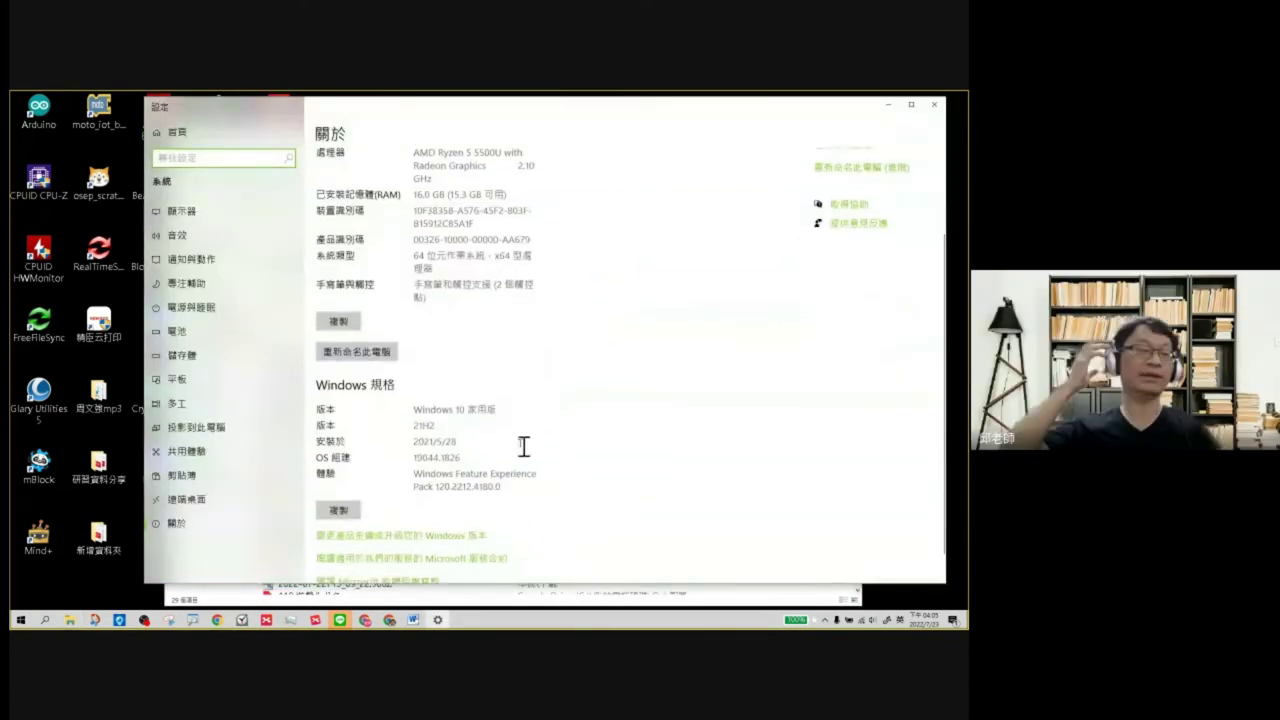
pyautogui.click(414, 418)
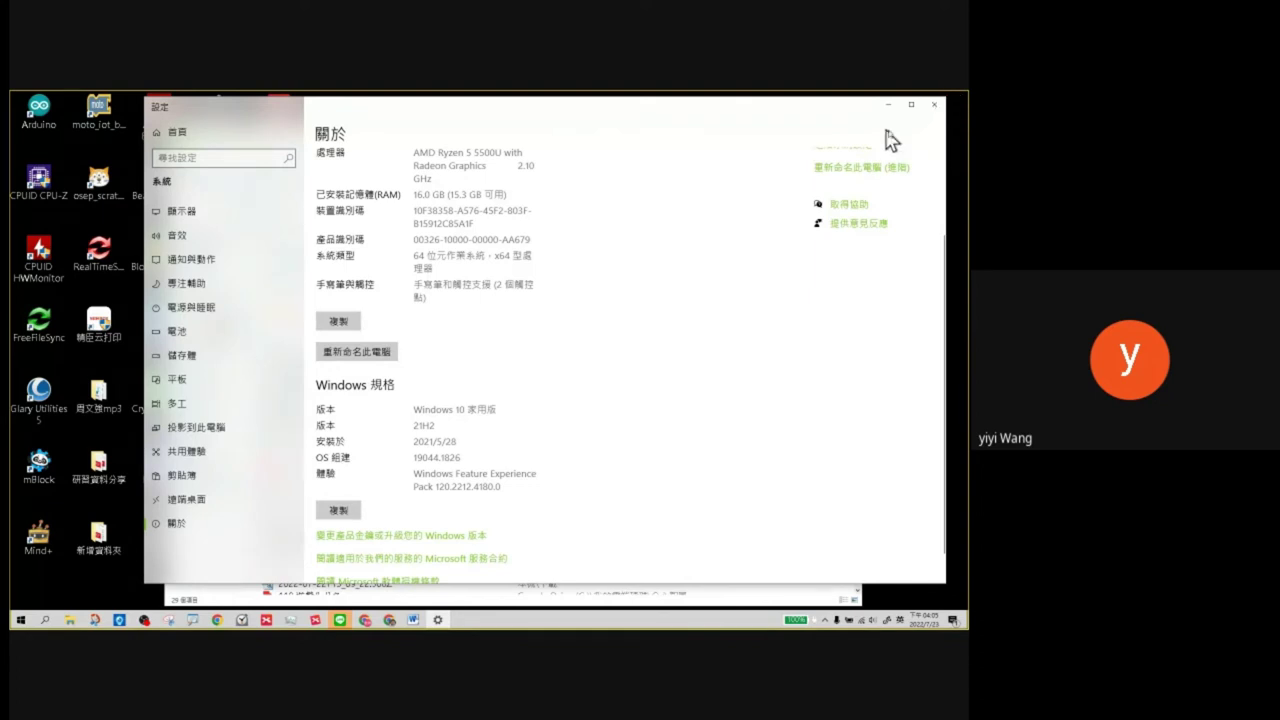
pyautogui.click(935, 106)
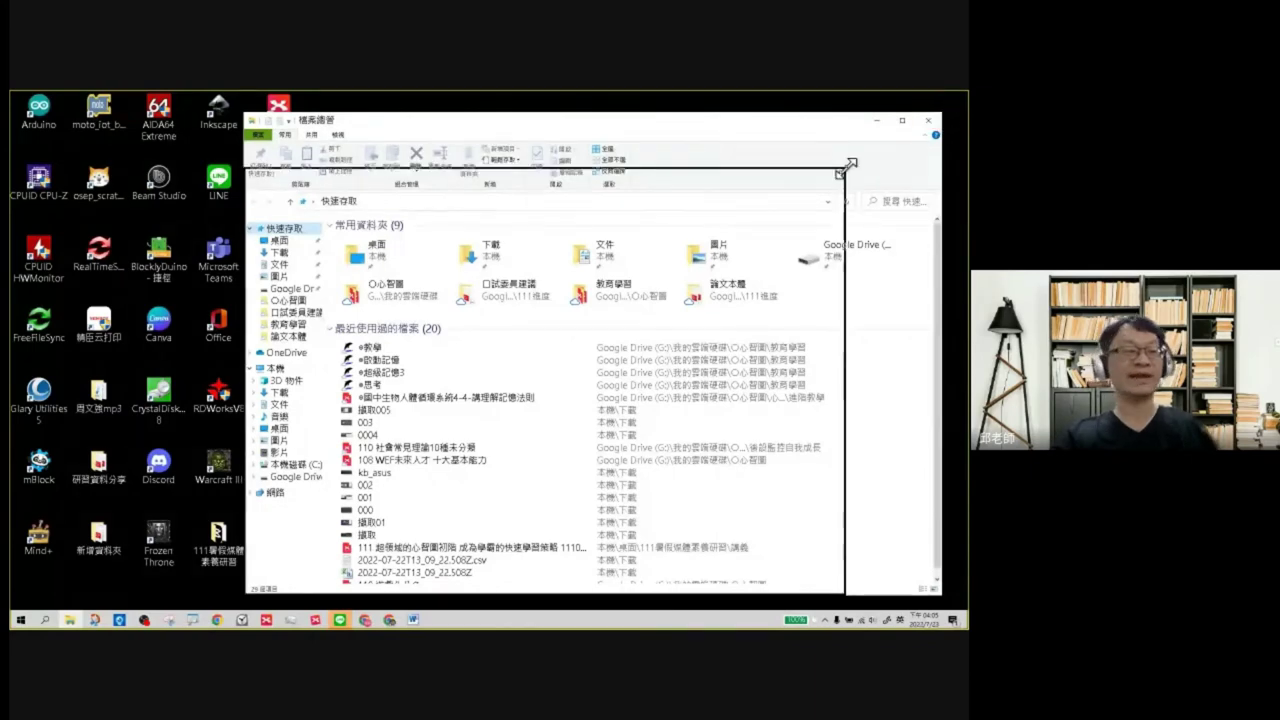
# Shrink the File Explorer window, move it to the desktop's upper-right corner, and close it.
pyautogui.moveTo(945, 110); pyautogui.dragTo(843, 170)
pyautogui.moveTo(714, 195); pyautogui.dragTo(843, 124)
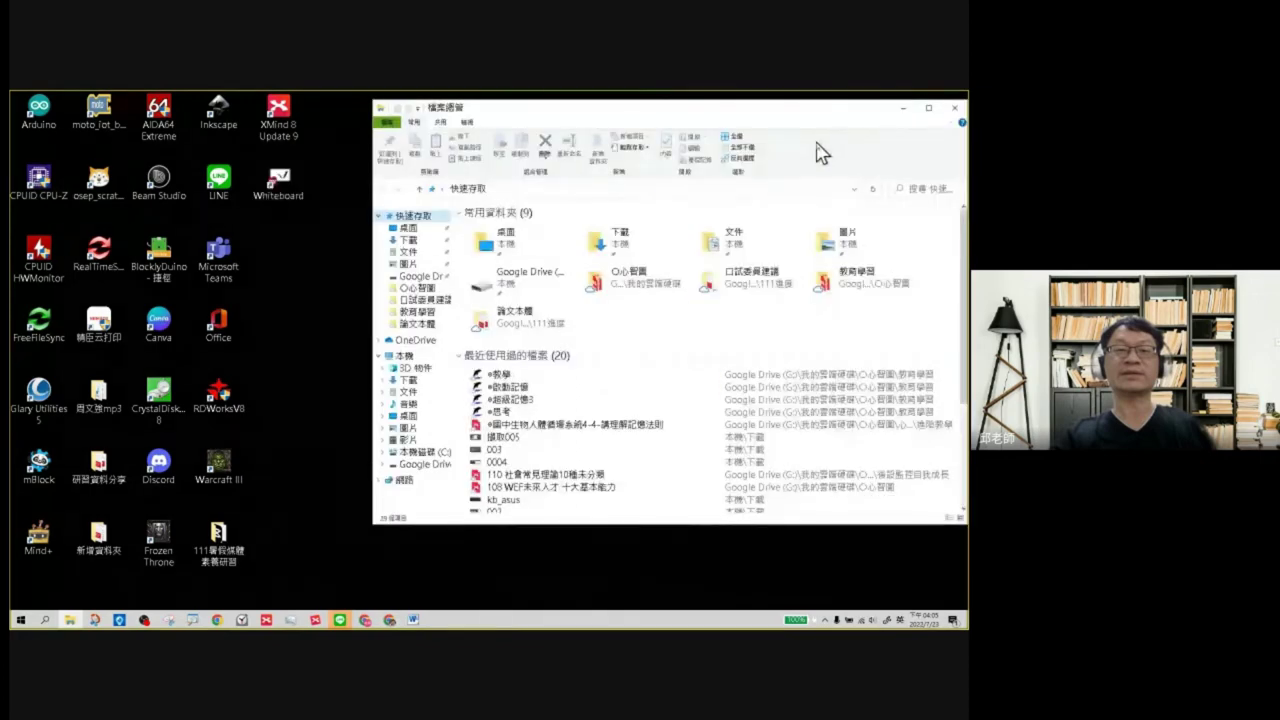
pyautogui.click(954, 107)
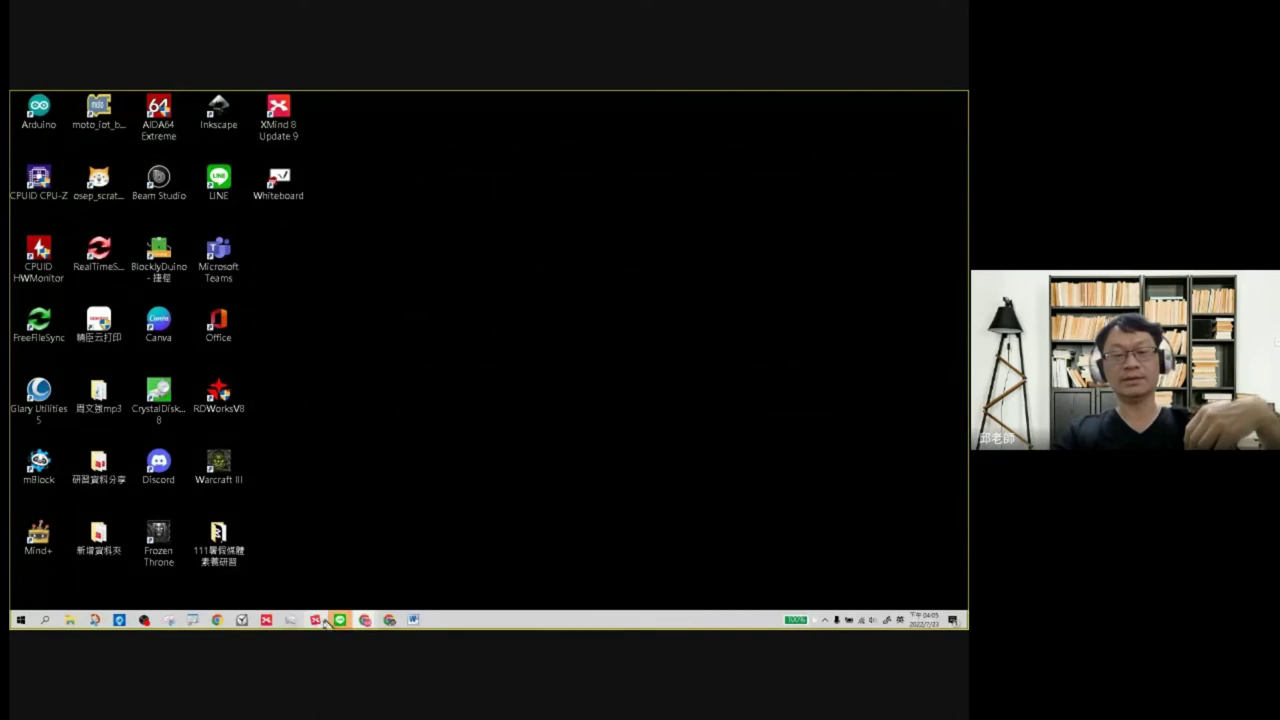
# Switch to the Chrome window with the countdown timer, search for "雄哥 html" and open the HTML5 FUN BY GSYan site.
pyautogui.moveTo(389, 620)
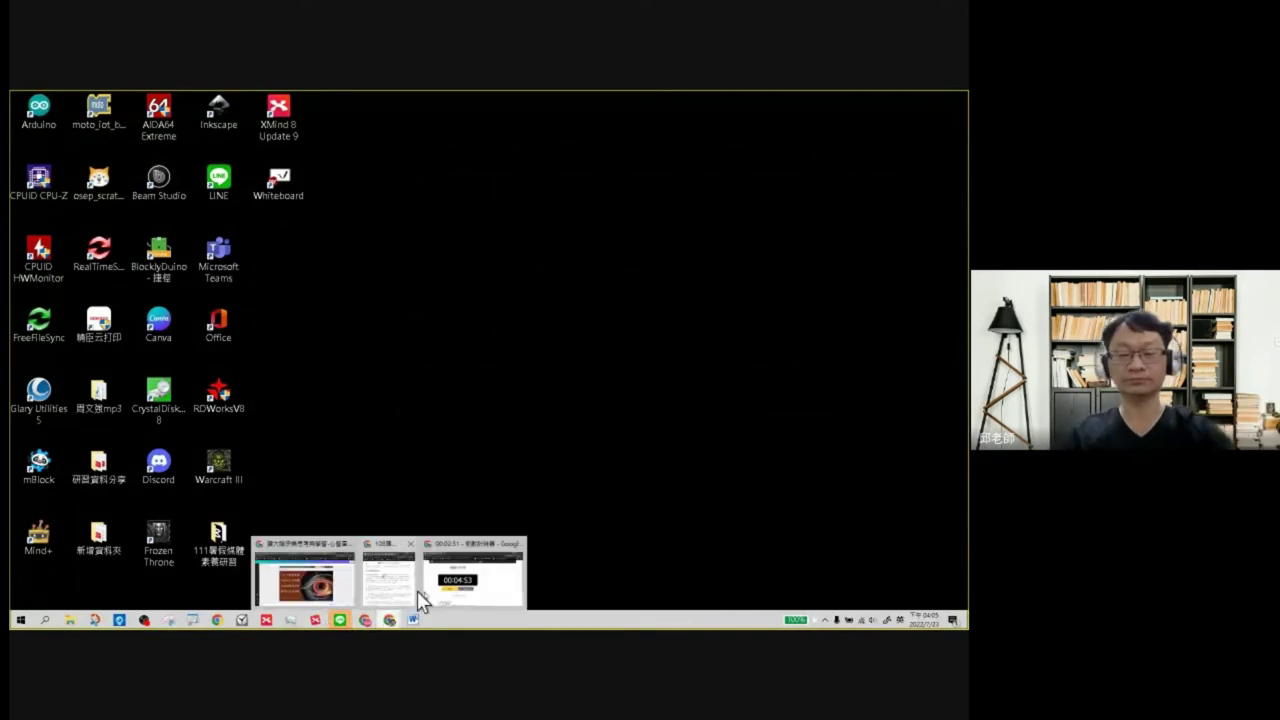
pyautogui.click(508, 600)
pyautogui.click(439, 129)
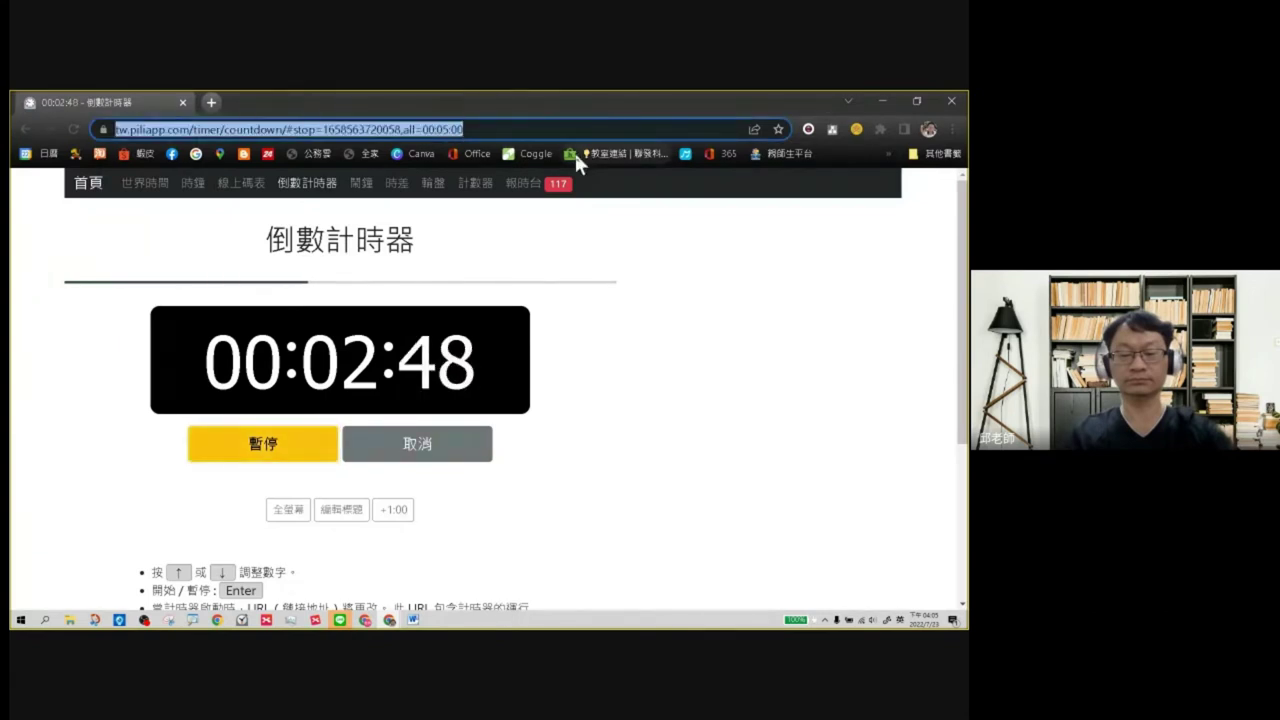
pyautogui.write('誰哥')
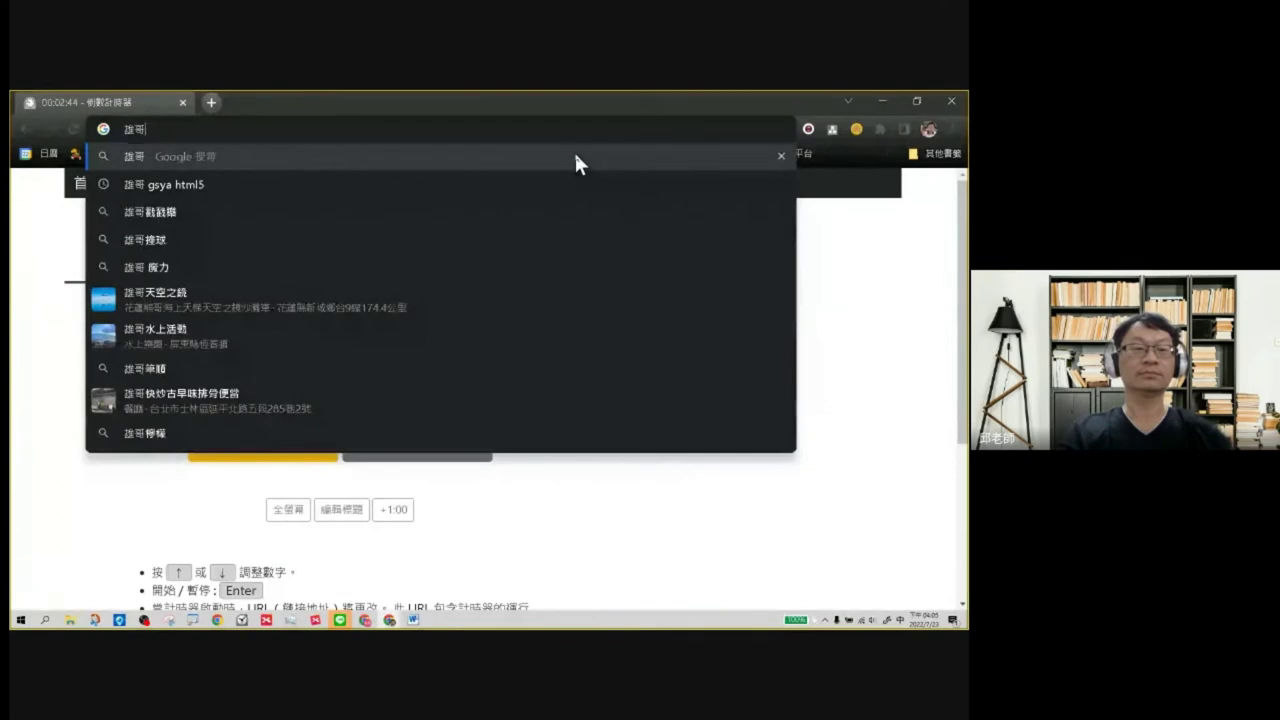
pyautogui.write(' html')
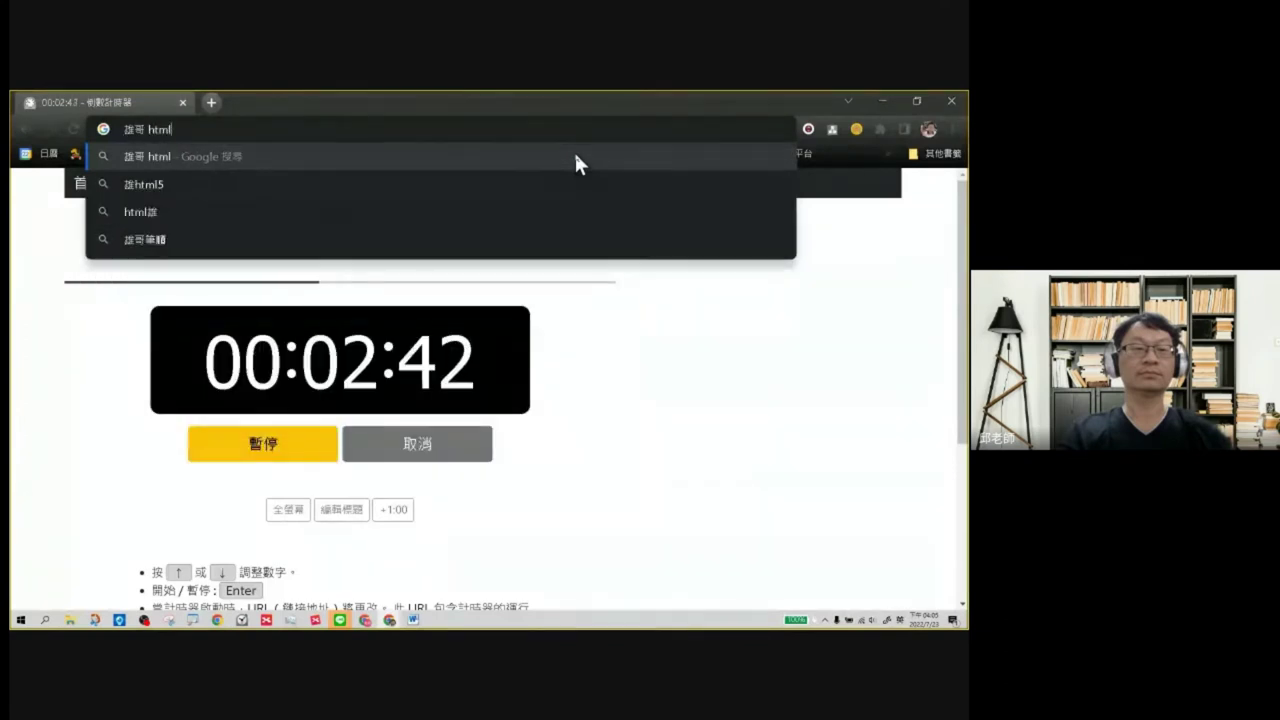
pyautogui.press('Return')
pyautogui.click(180, 370)
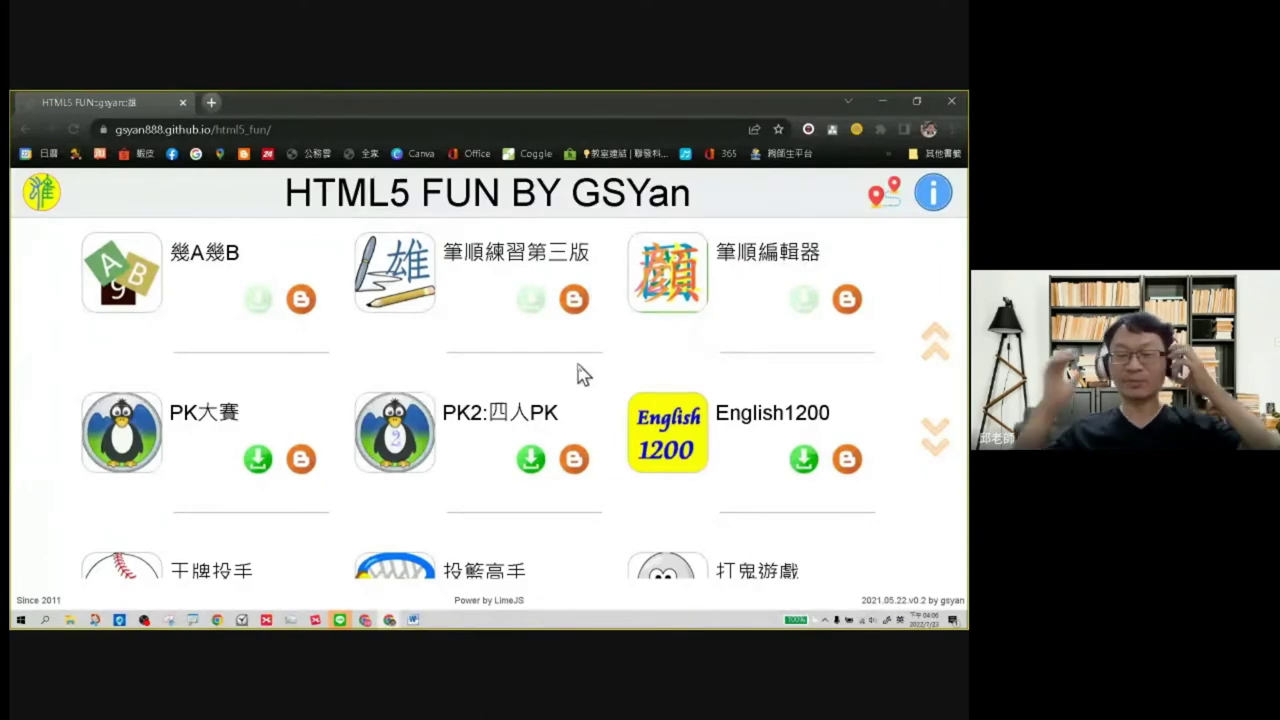
# Browse the HTML5 FUN catalogue of teaching games and tools down to 戳戳樂 and 圓形計時器, and minimize the browser.
pyautogui.scroll(-3, 580, 373)
pyautogui.scroll(-12, 580, 373)
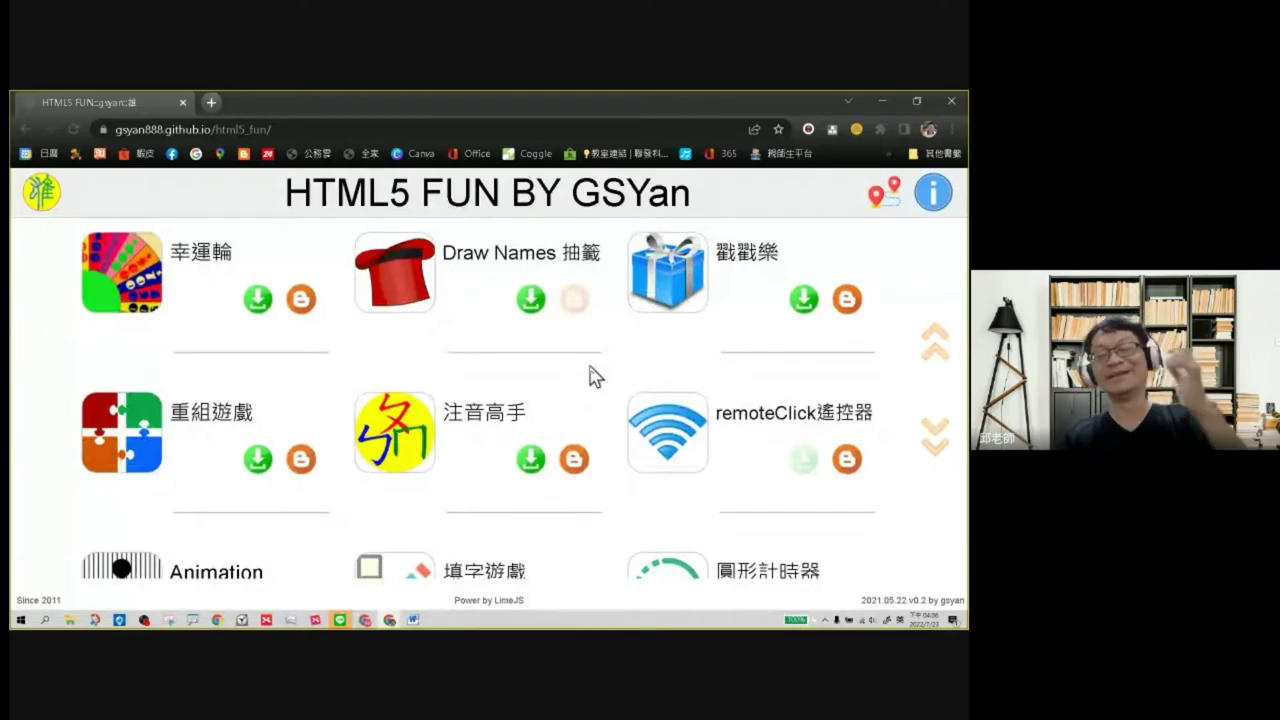
pyautogui.scroll(-3, 585, 370)
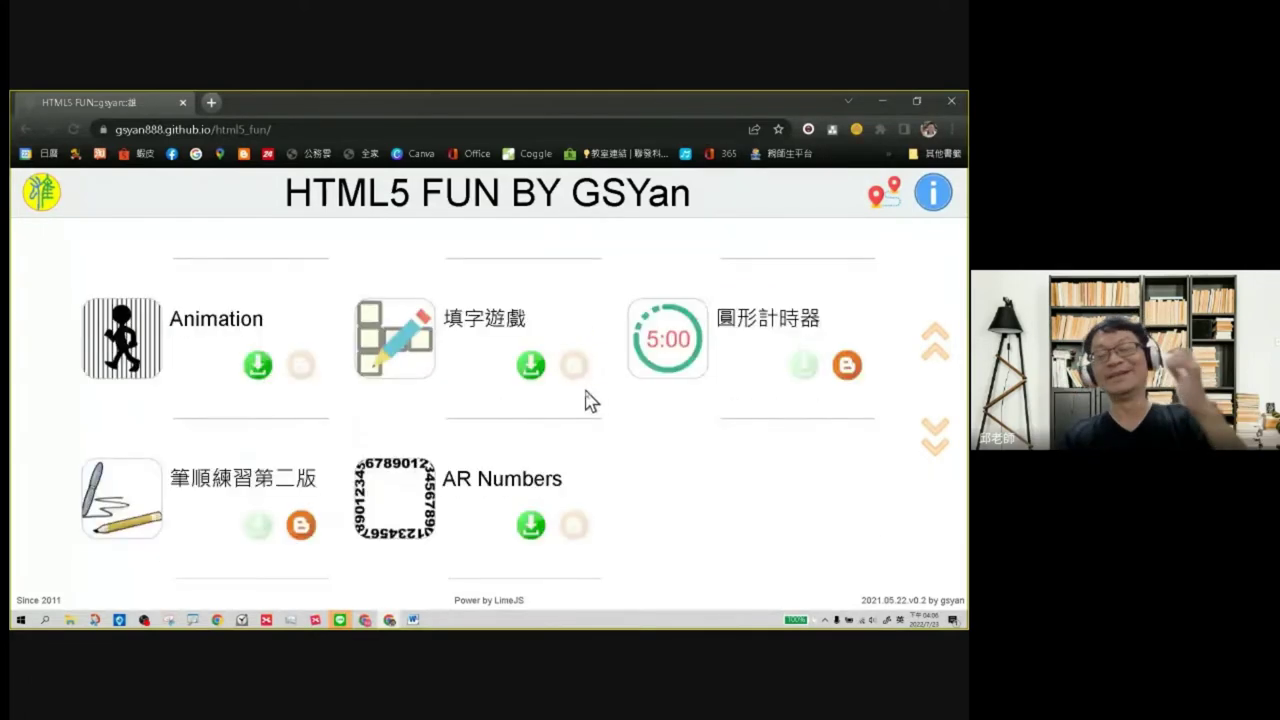
pyautogui.scroll(5, 588, 396)
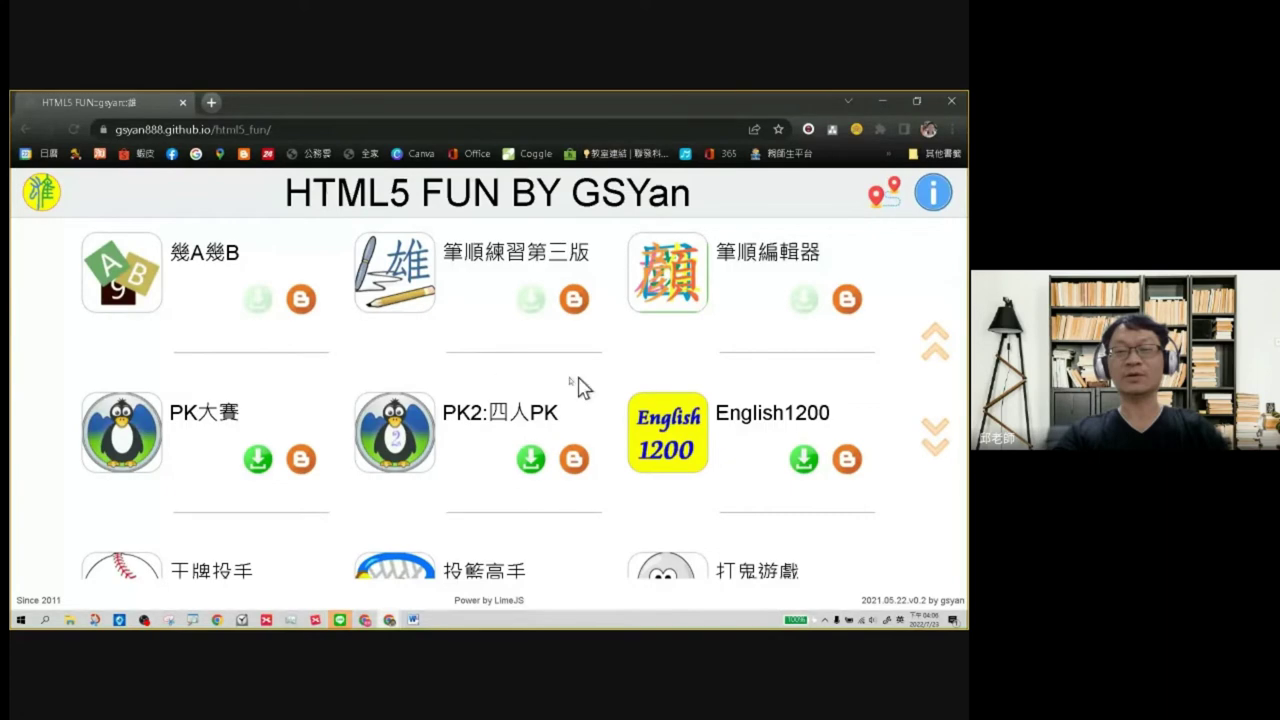
pyautogui.scroll(-3, 658, 410)
pyautogui.scroll(-7, 658, 410)
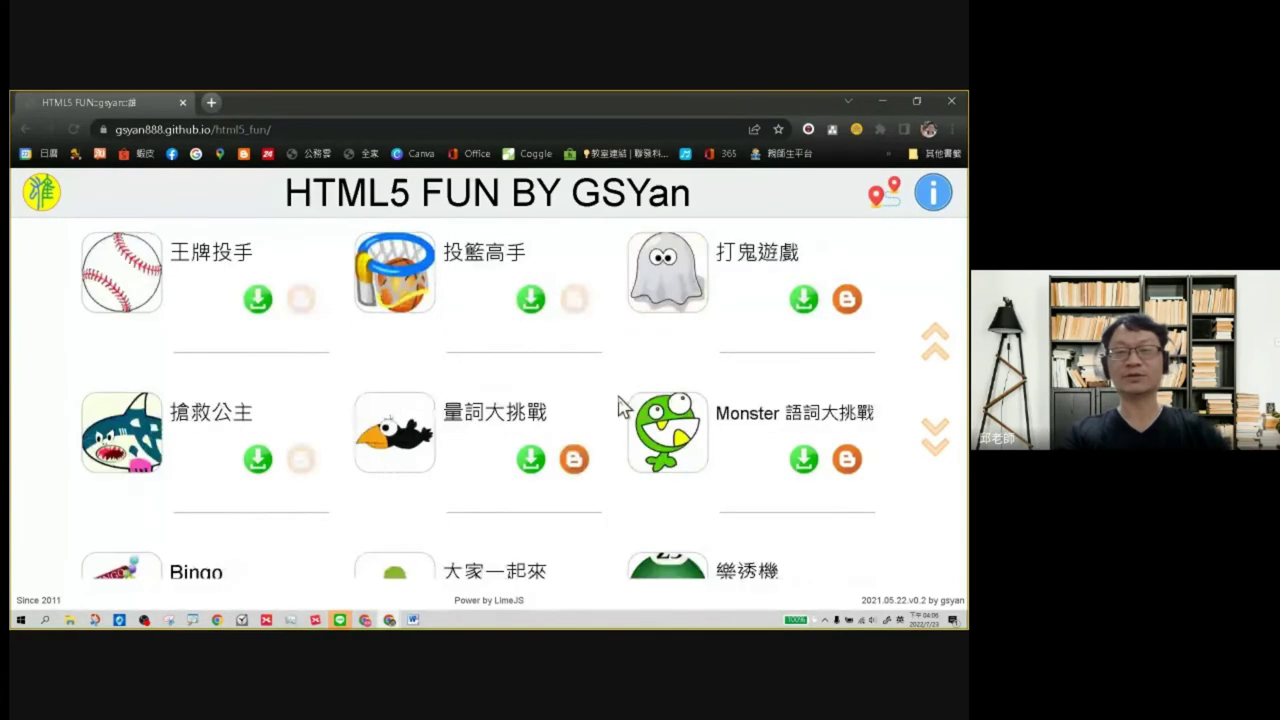
pyautogui.scroll(-2, 642, 408)
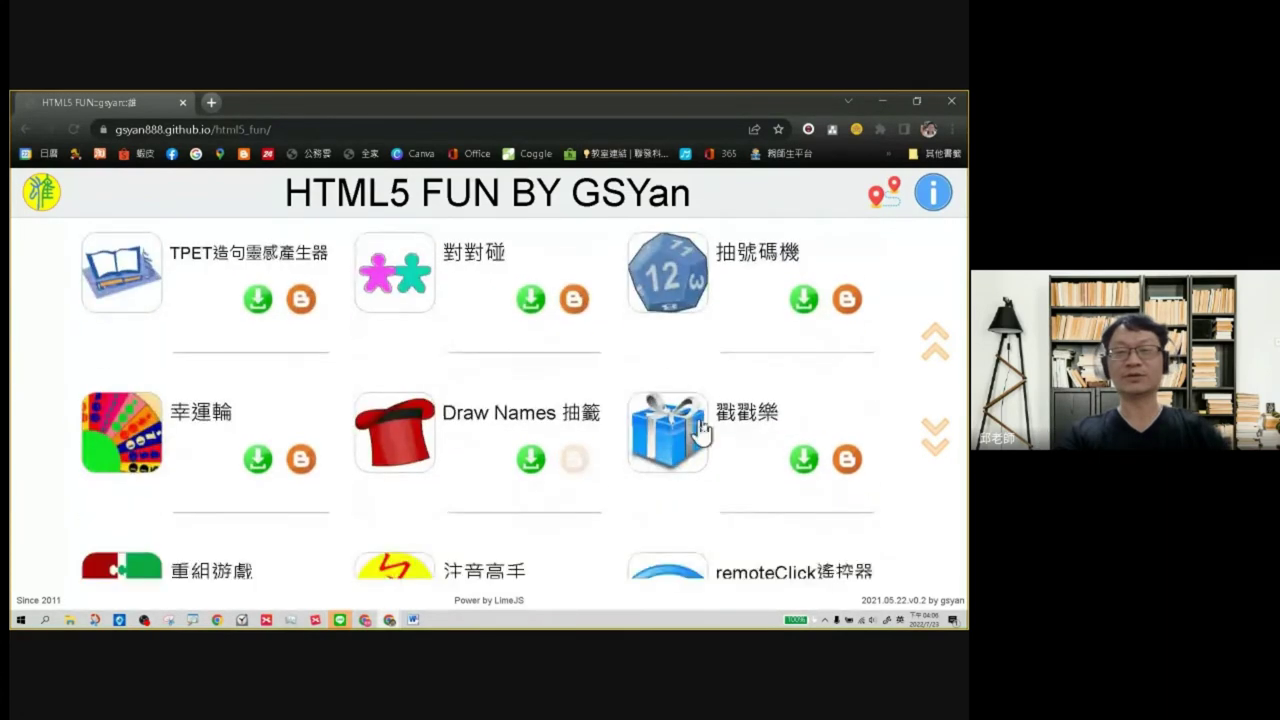
pyautogui.scroll(-2, 400, 340)
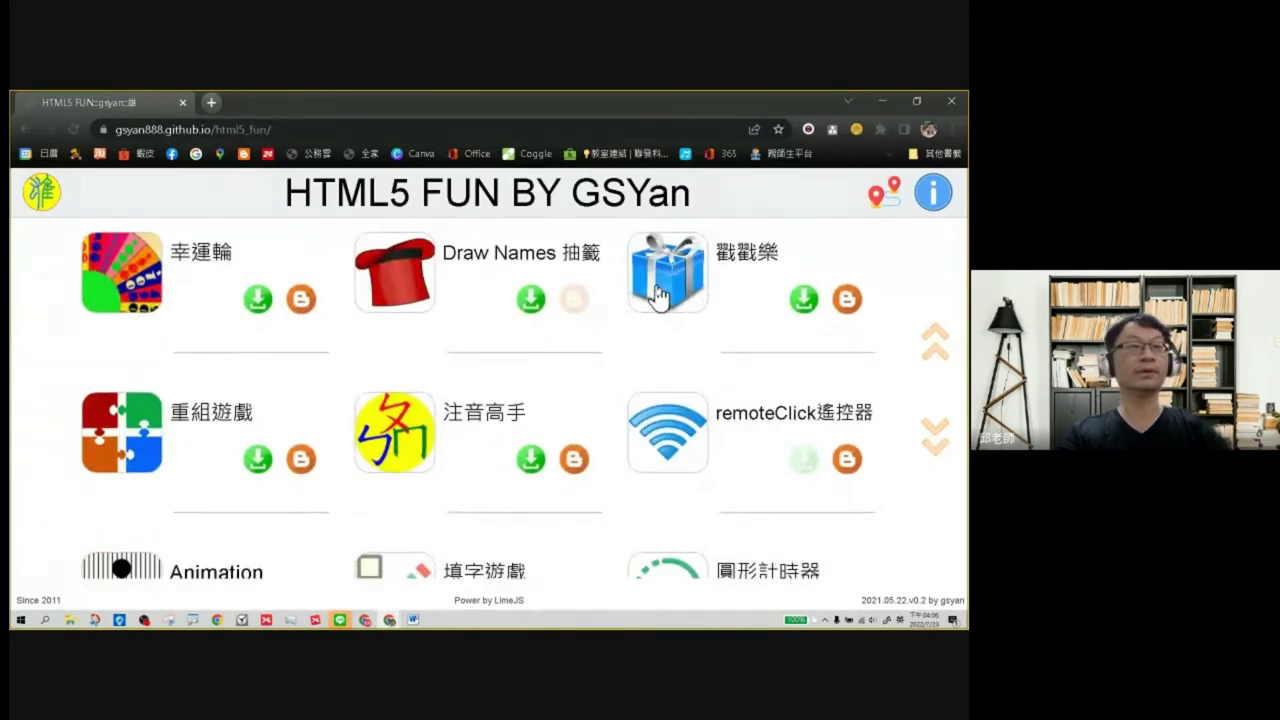
pyautogui.click(883, 103)
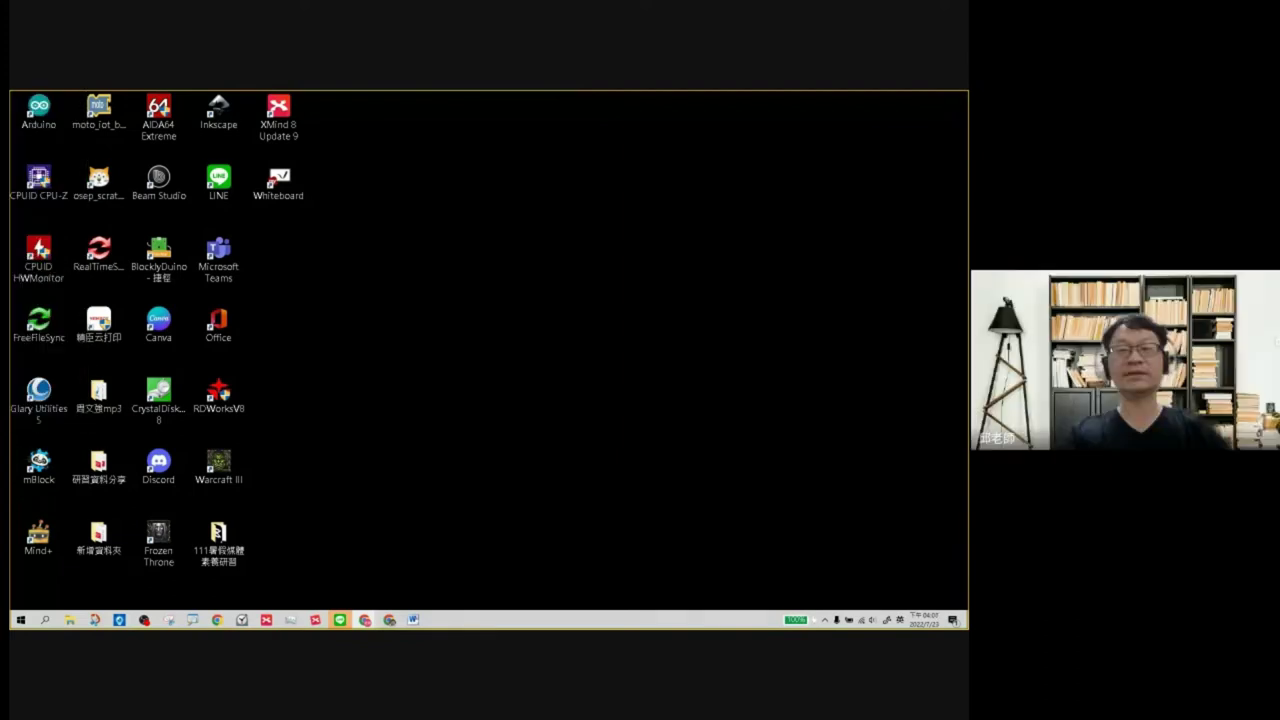
# Switch to the Google Meet window, review its browser extensions, and move the window off the shared desktop.
pyautogui.hotkey('alt', 'Tab')
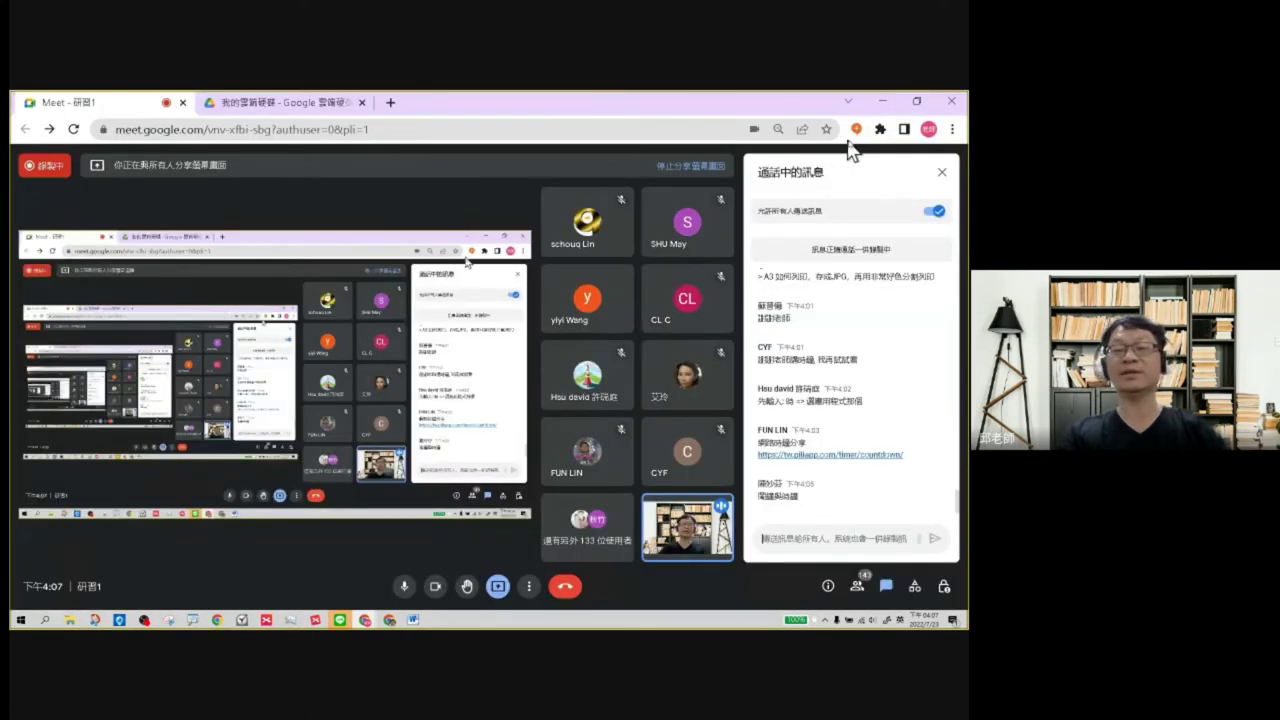
pyautogui.click(880, 129)
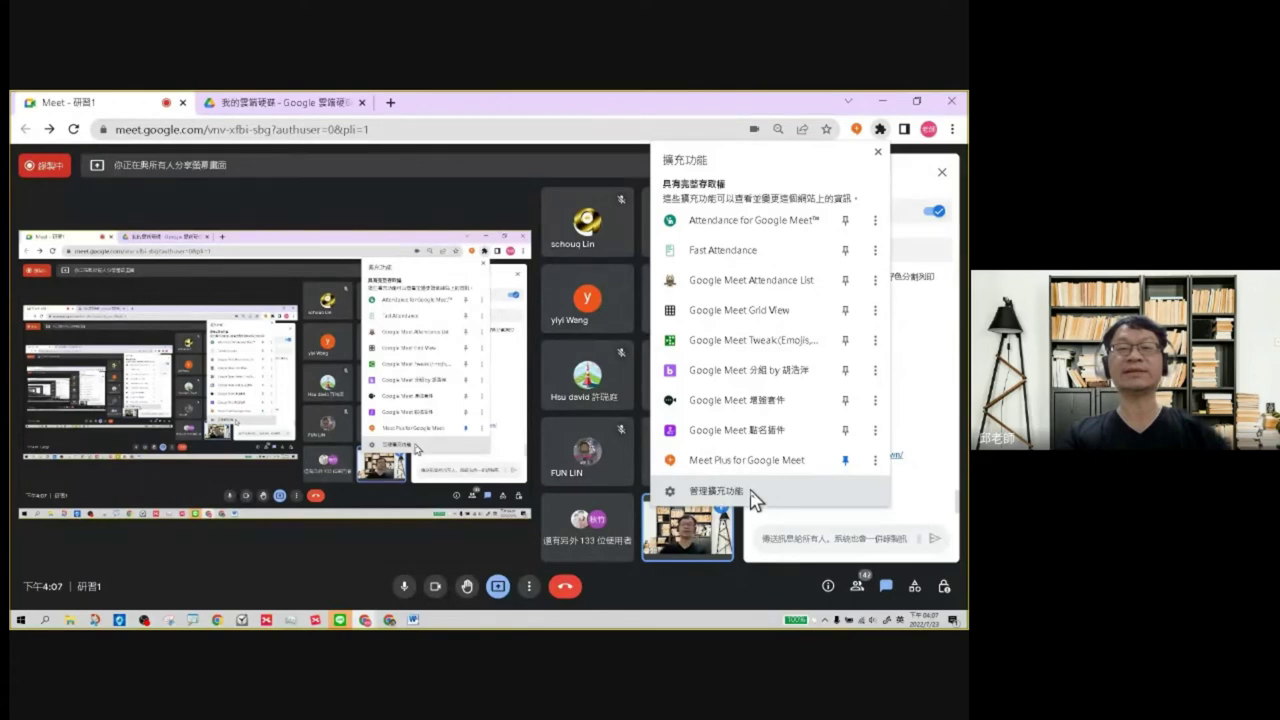
pyautogui.click(705, 114)
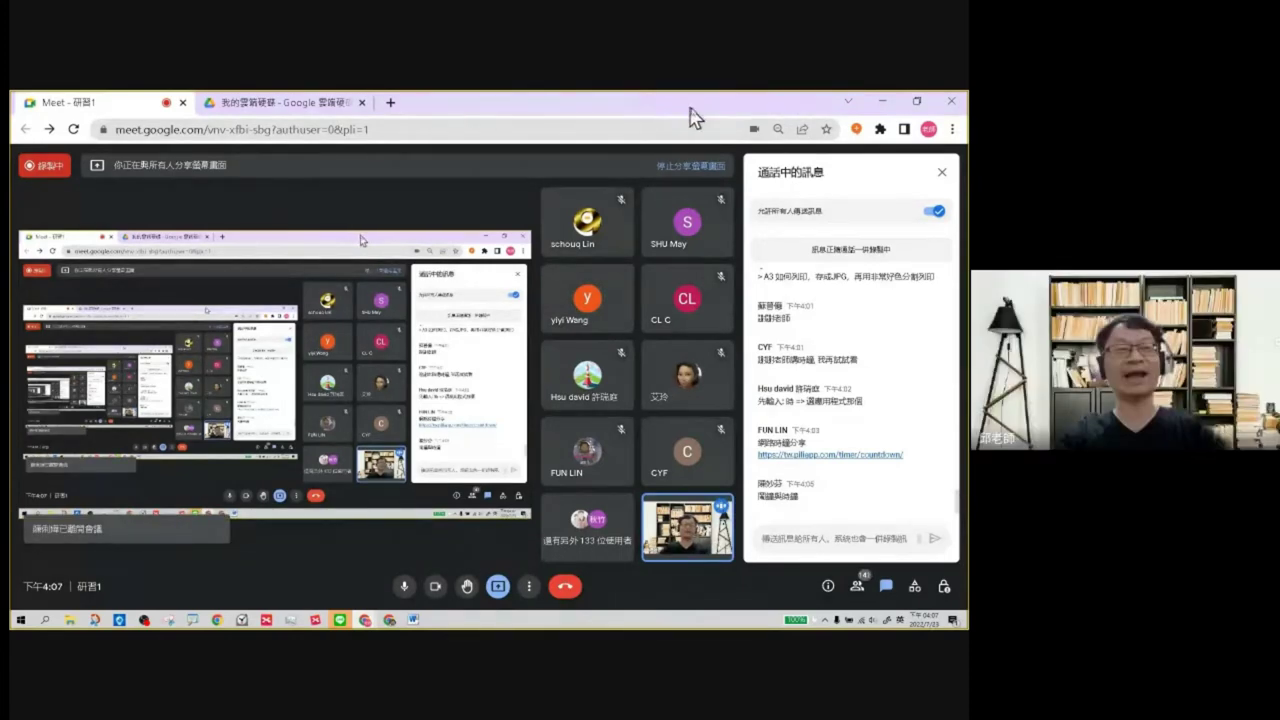
pyautogui.moveTo(694, 114); pyautogui.dragTo(10, 150)
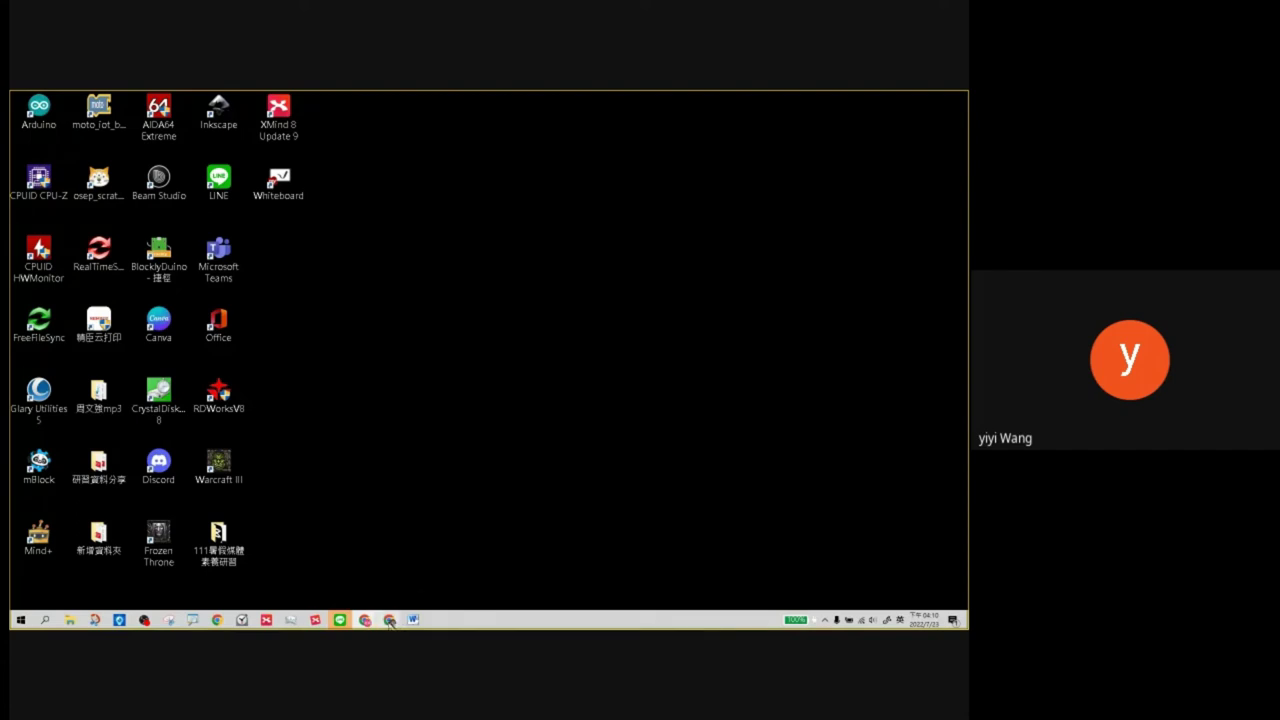
# Switch to the Canva presentation and examine the social media sharing options for the design.
pyautogui.moveTo(390, 621)
pyautogui.click(342, 578)
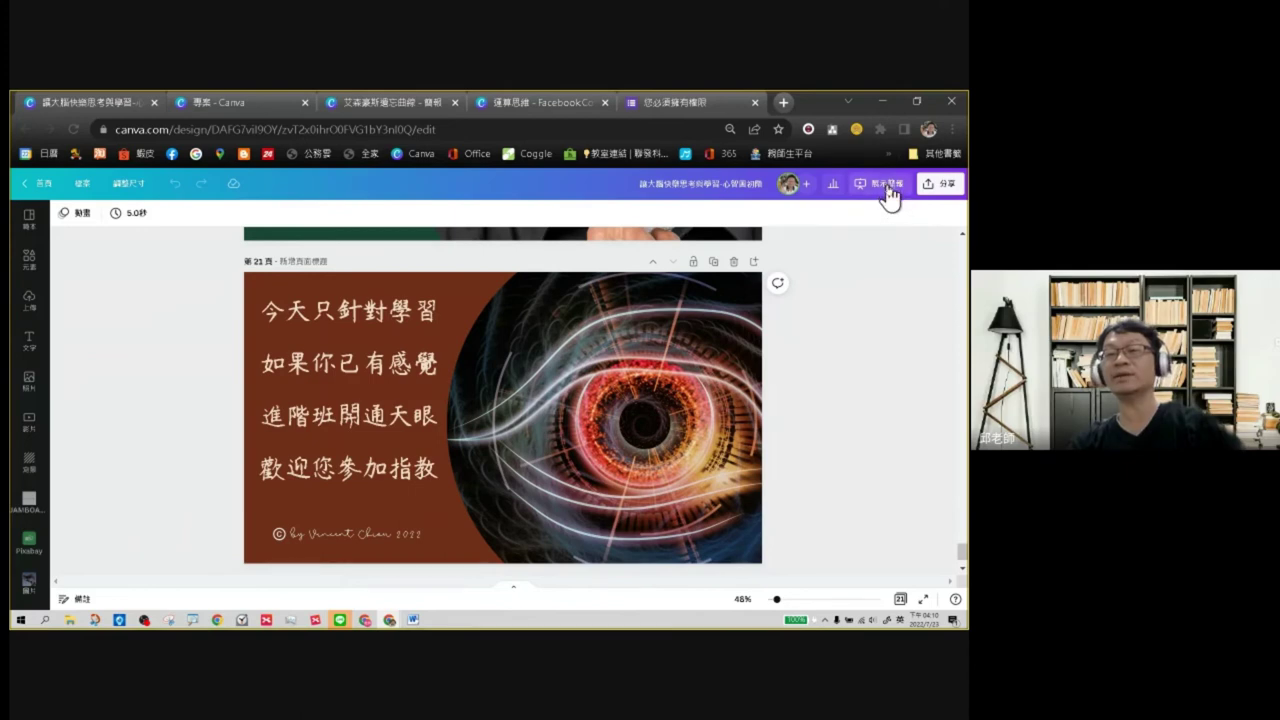
pyautogui.click(940, 185)
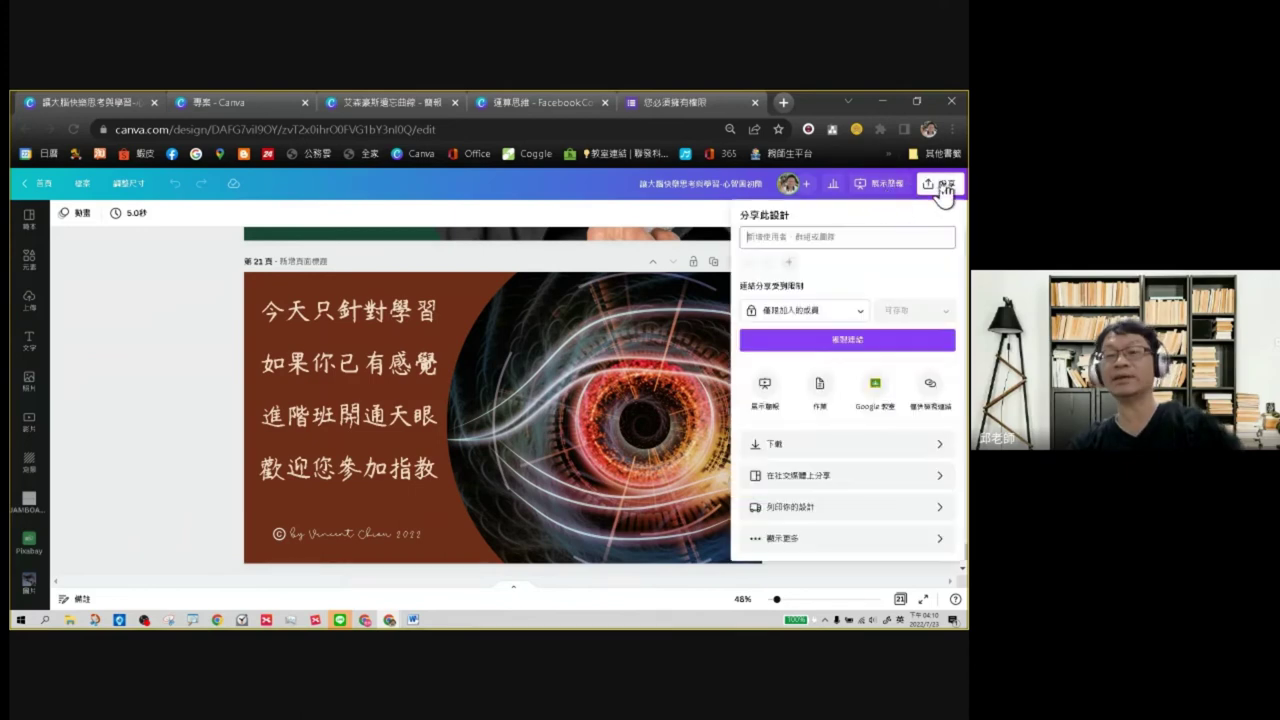
pyautogui.click(843, 487)
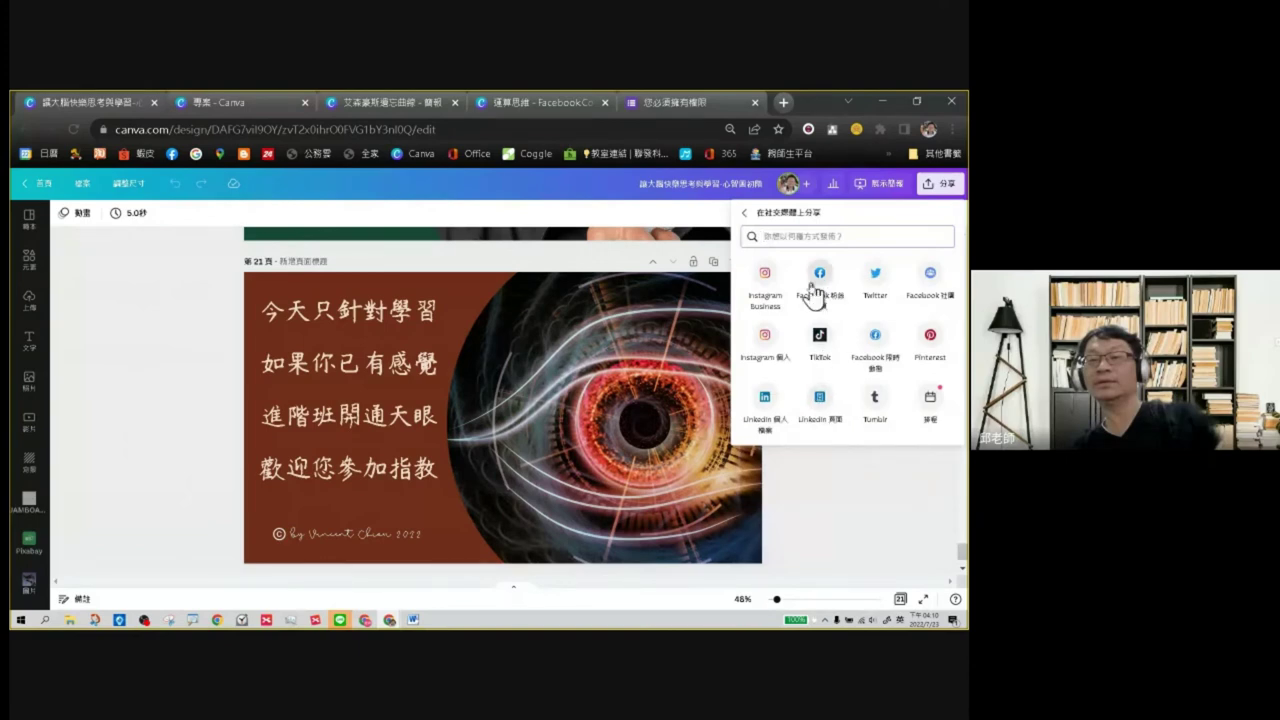
pyautogui.click(863, 497)
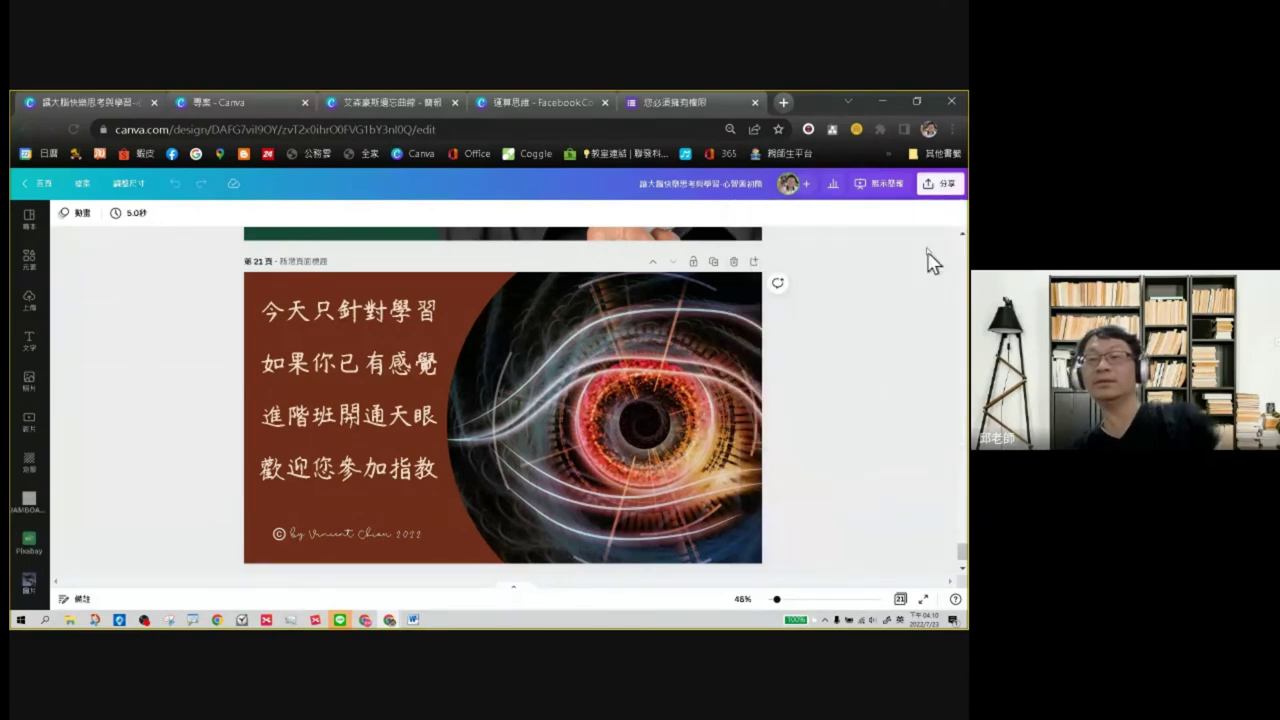
# Set the Canva design's link access to anyone with the link, and restrict it again to added people only.
pyautogui.click(940, 184)
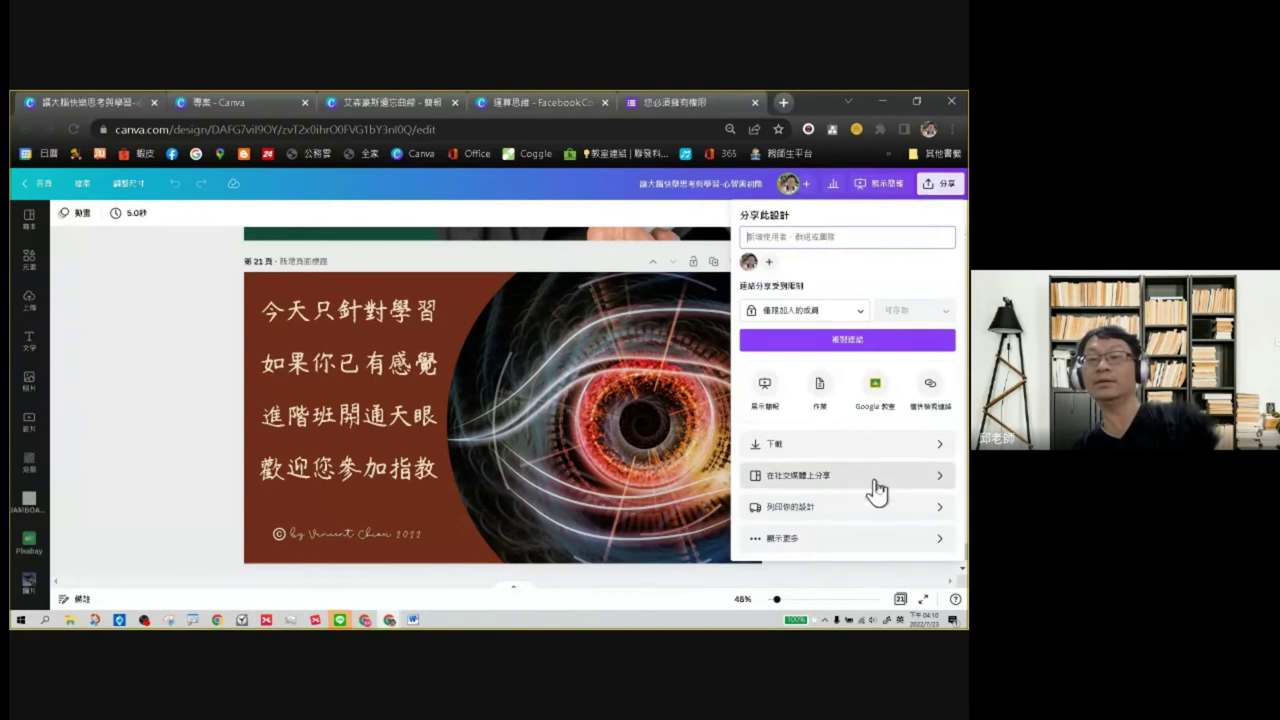
pyautogui.click(876, 352)
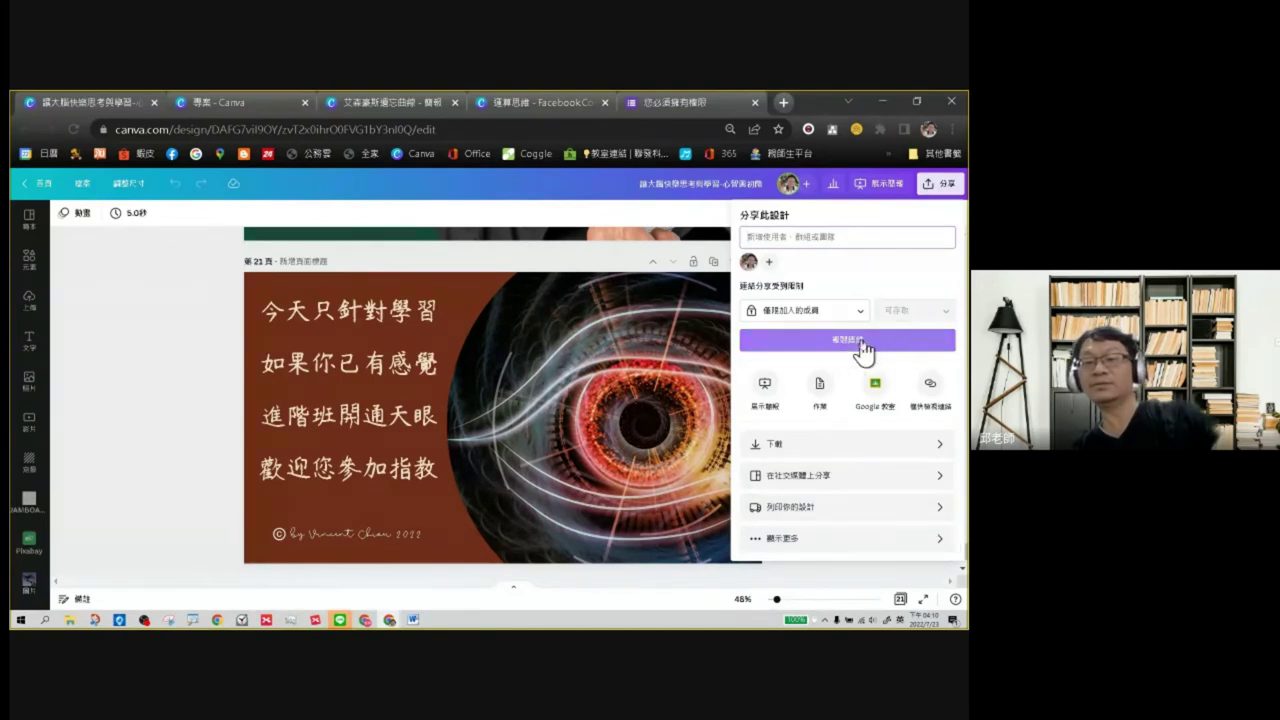
pyautogui.click(860, 313)
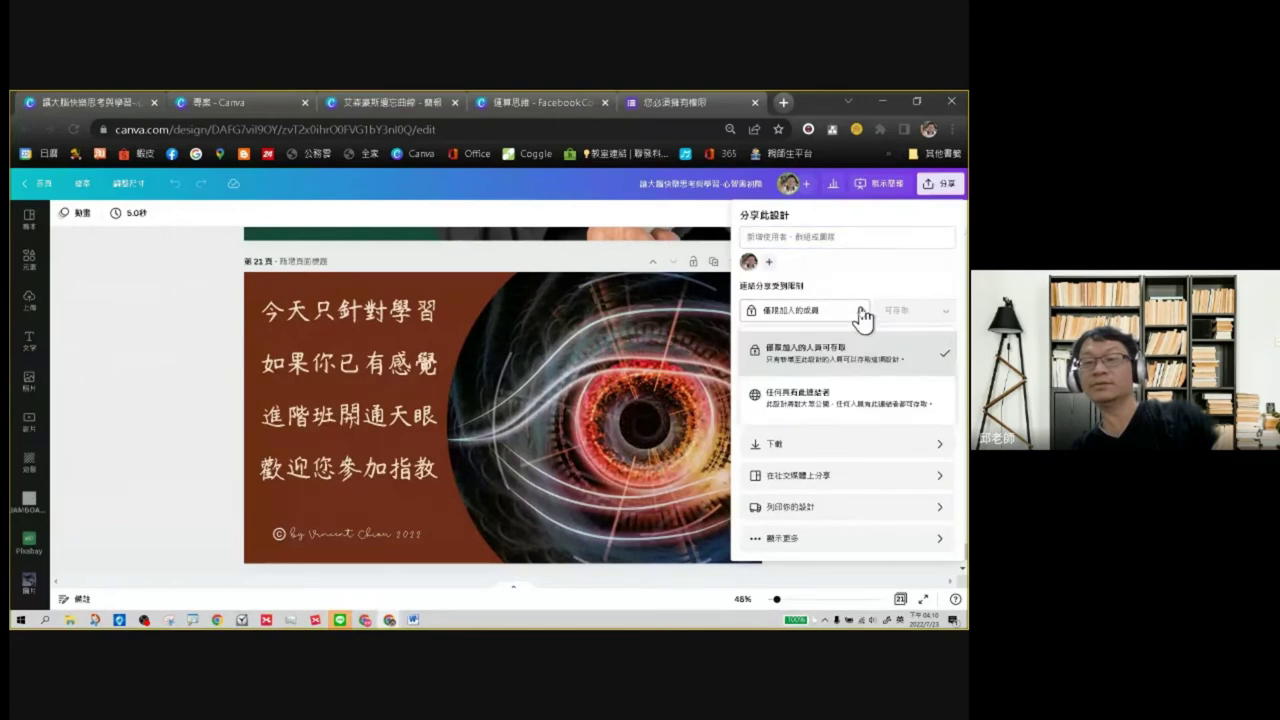
pyautogui.click(796, 405)
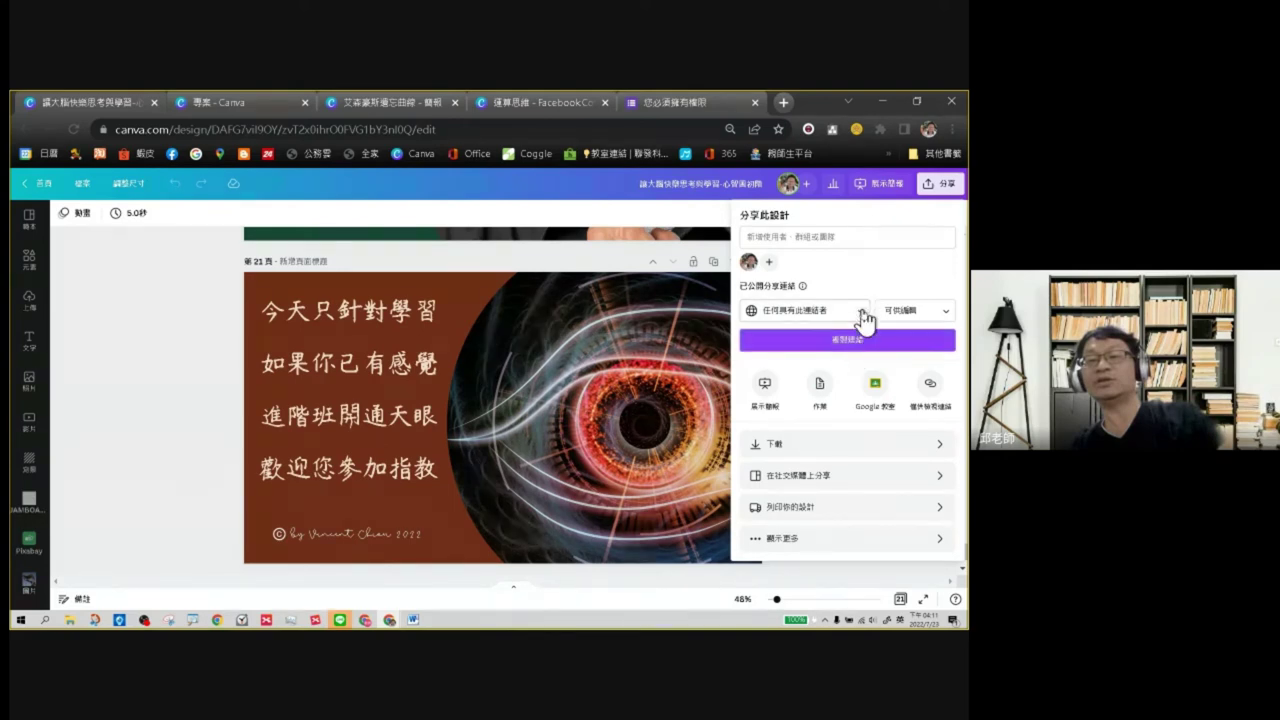
pyautogui.click(858, 312)
pyautogui.click(812, 350)
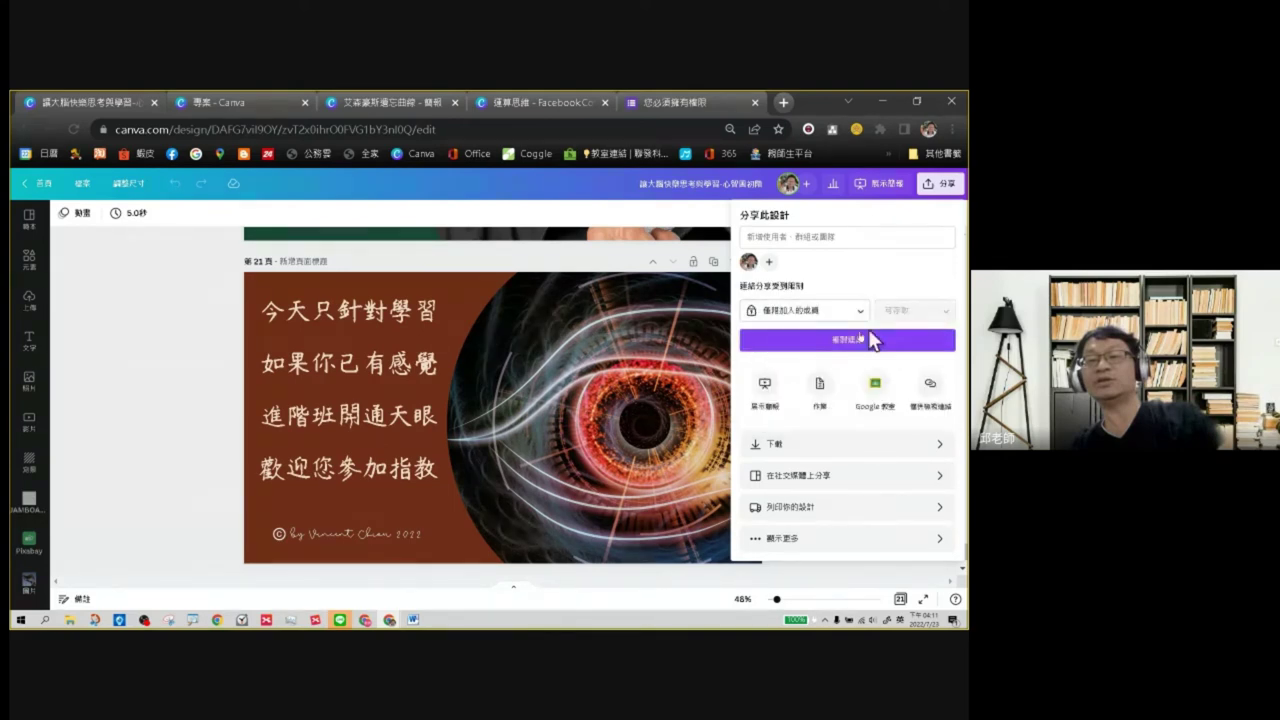